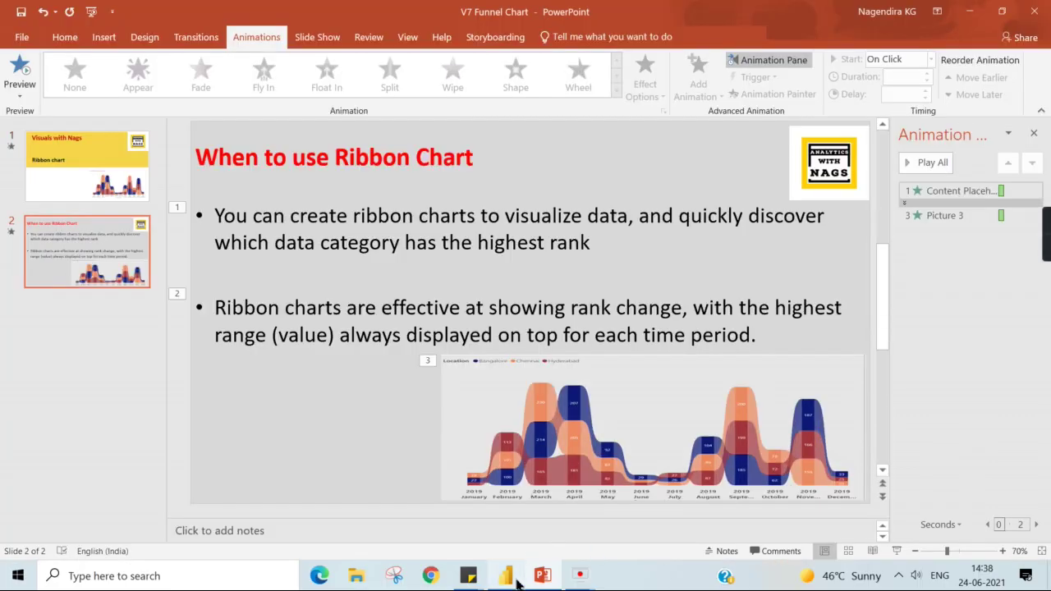
- Review the Data table's rows and fields in Data view, then return to the empty Ribbon Chart page
left_click(517, 580)
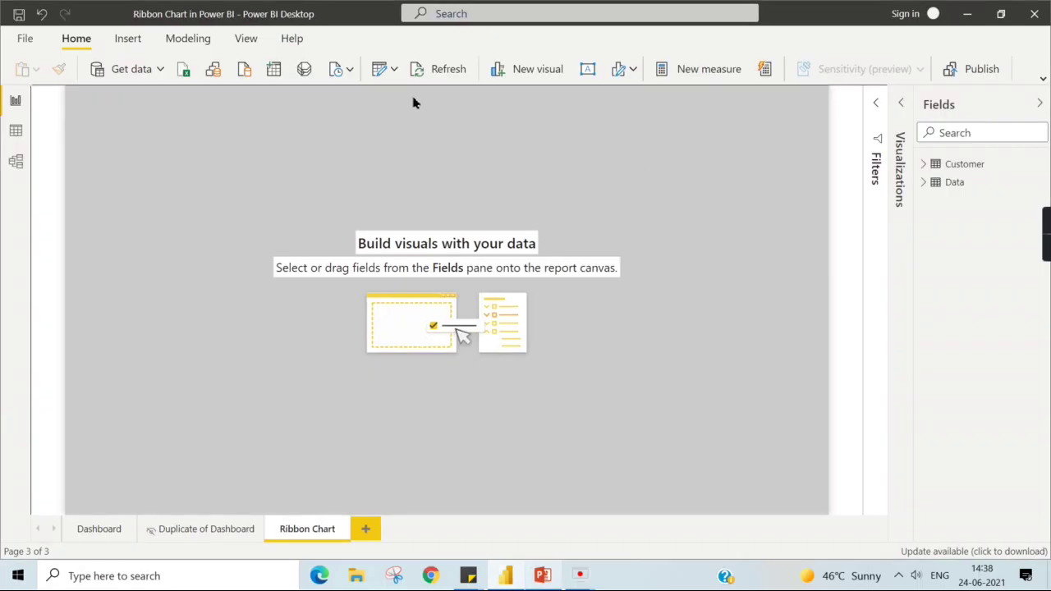
left_click(14, 131)
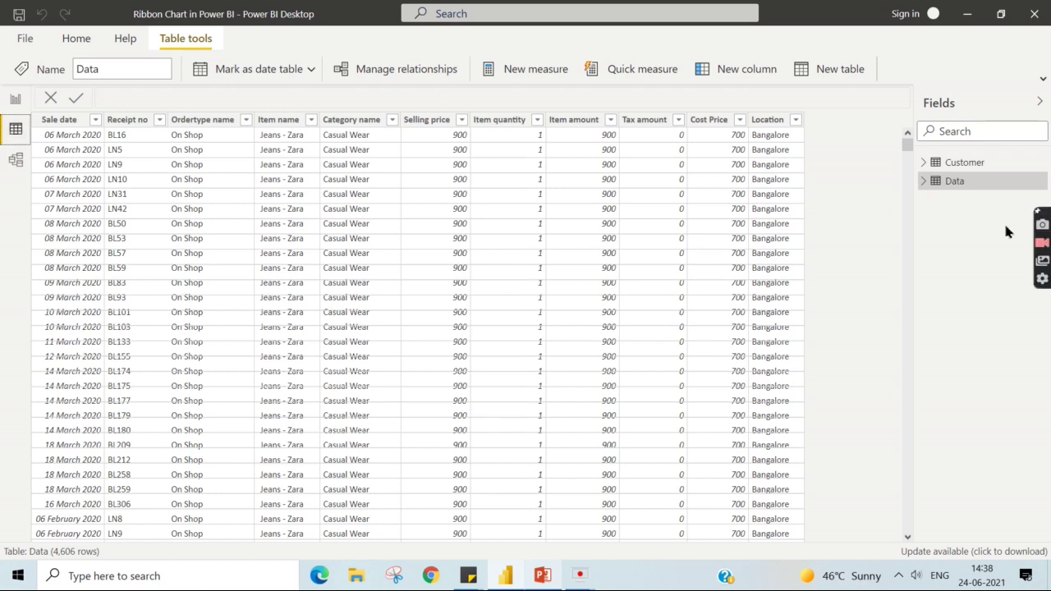
left_click(940, 182)
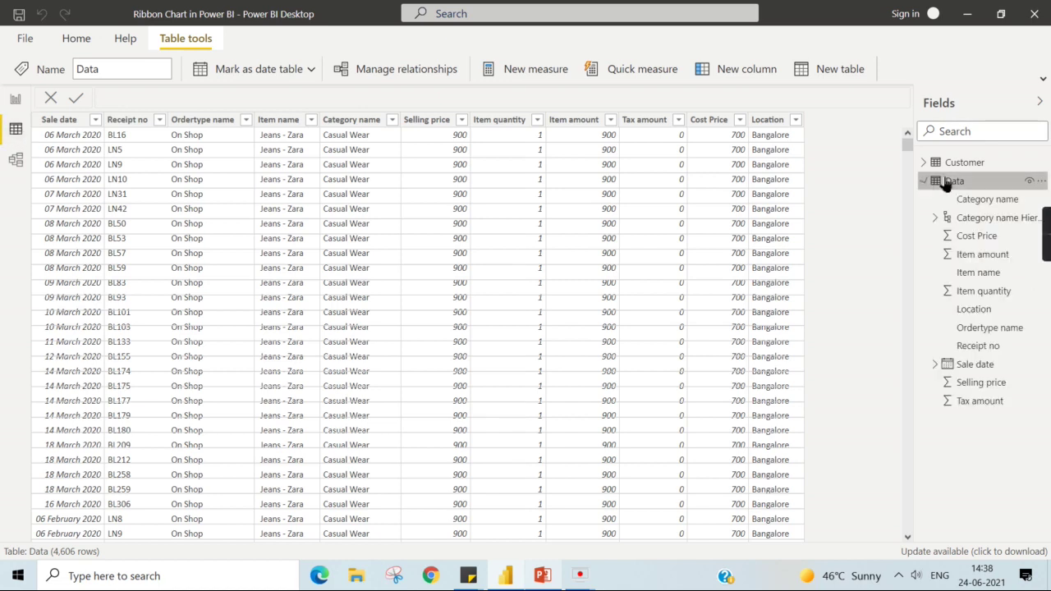
left_click(11, 102)
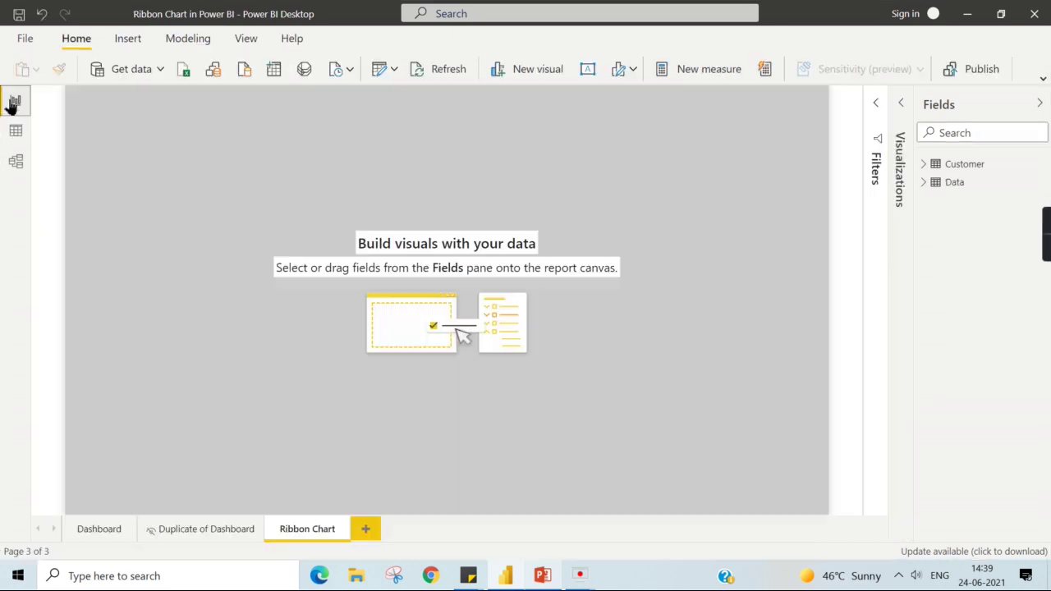
left_click(14, 129)
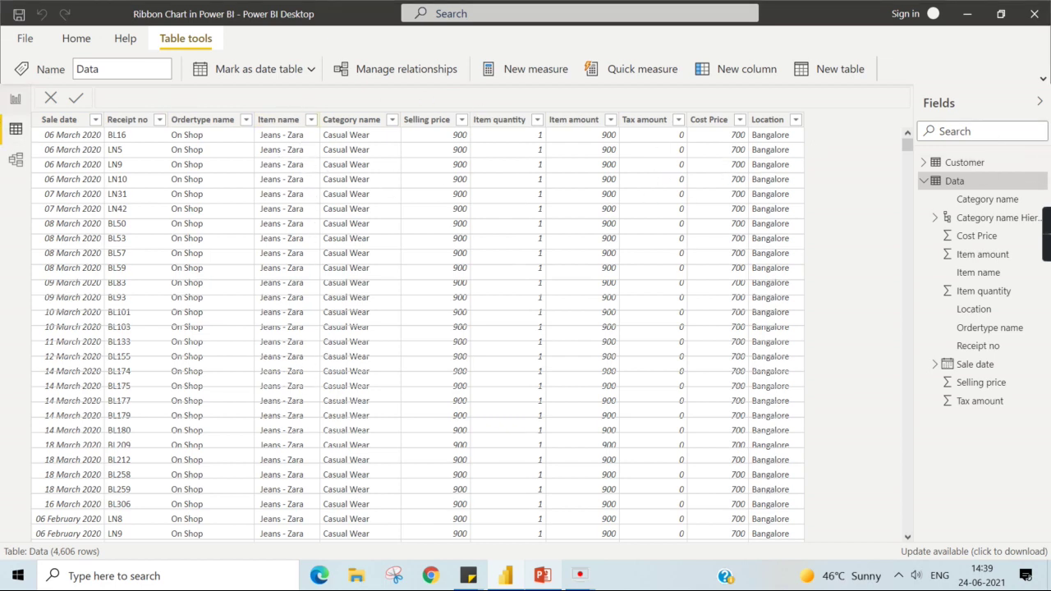
left_click(14, 99)
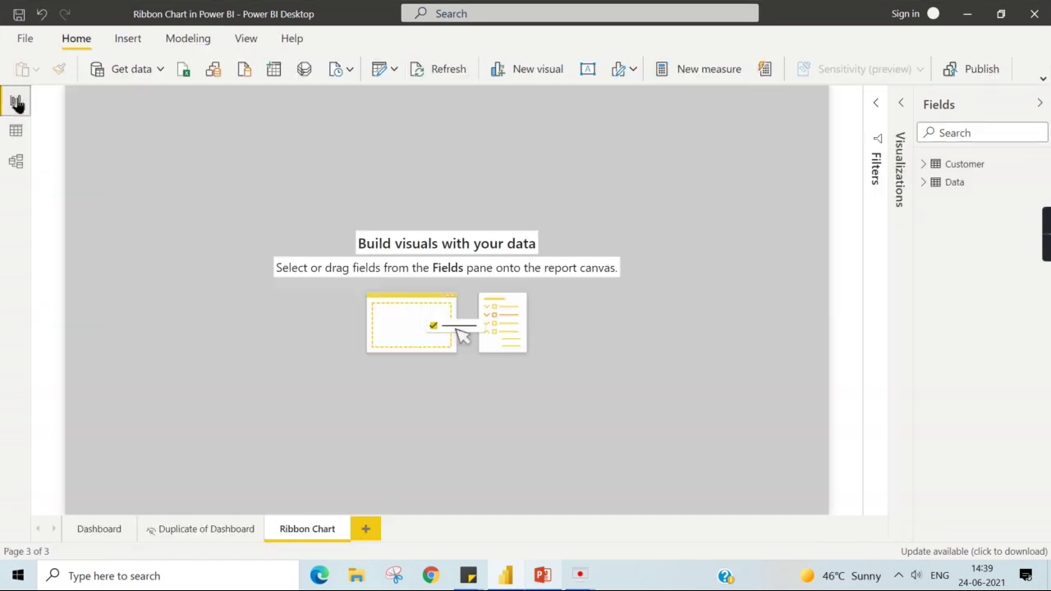
- Place an enlarged ribbon chart visual lower on the report page
left_click(903, 109)
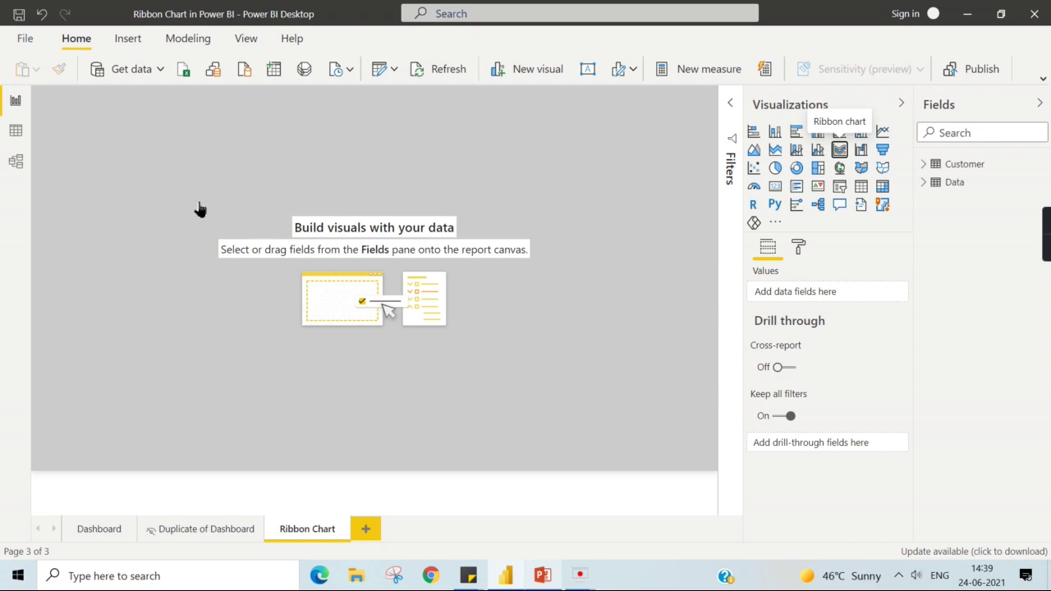
left_click_drag(198, 208, 680, 417)
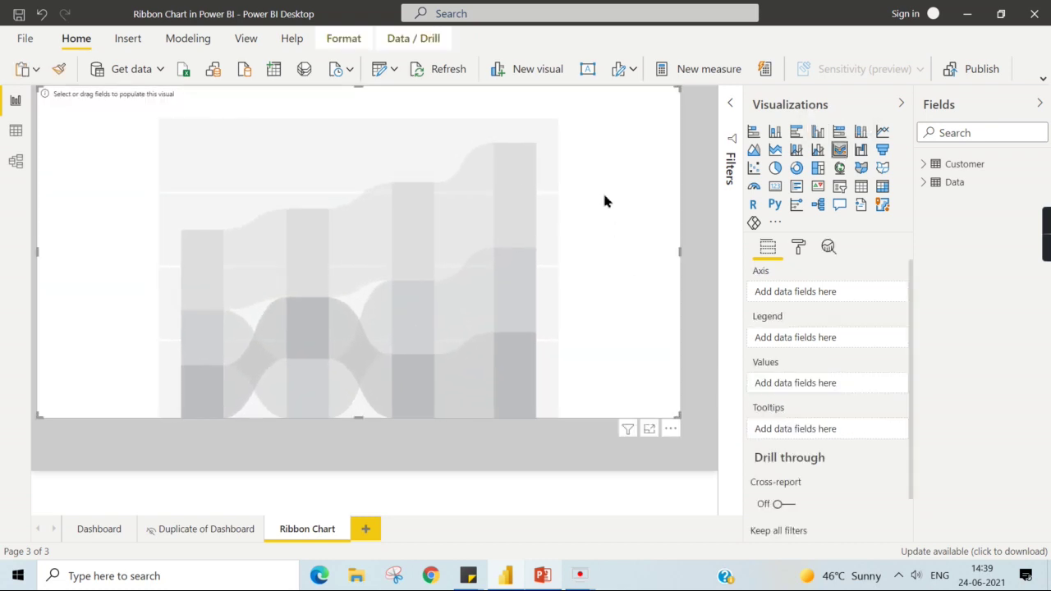
left_click_drag(603, 201, 616, 214)
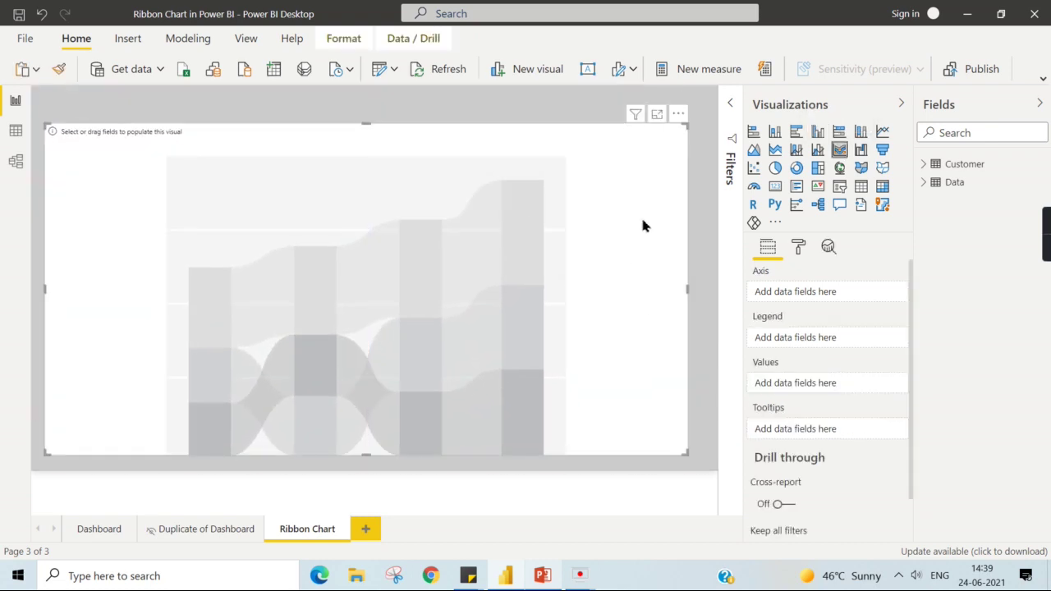
- Use Item quantity as values and Sale date Year and Month as the axis, expanded to every month
left_click(950, 194)
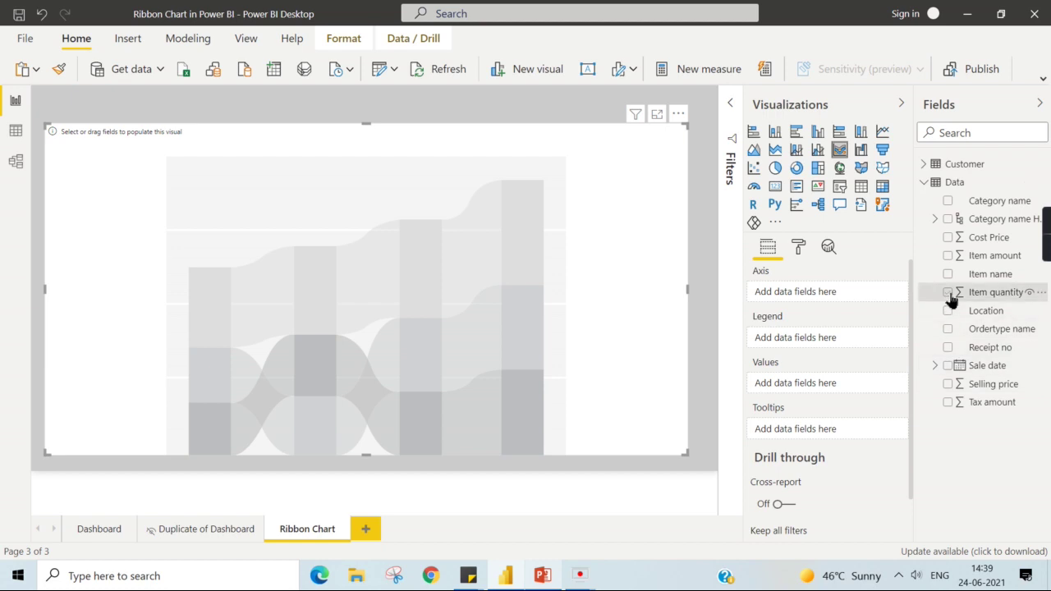
left_click(976, 296)
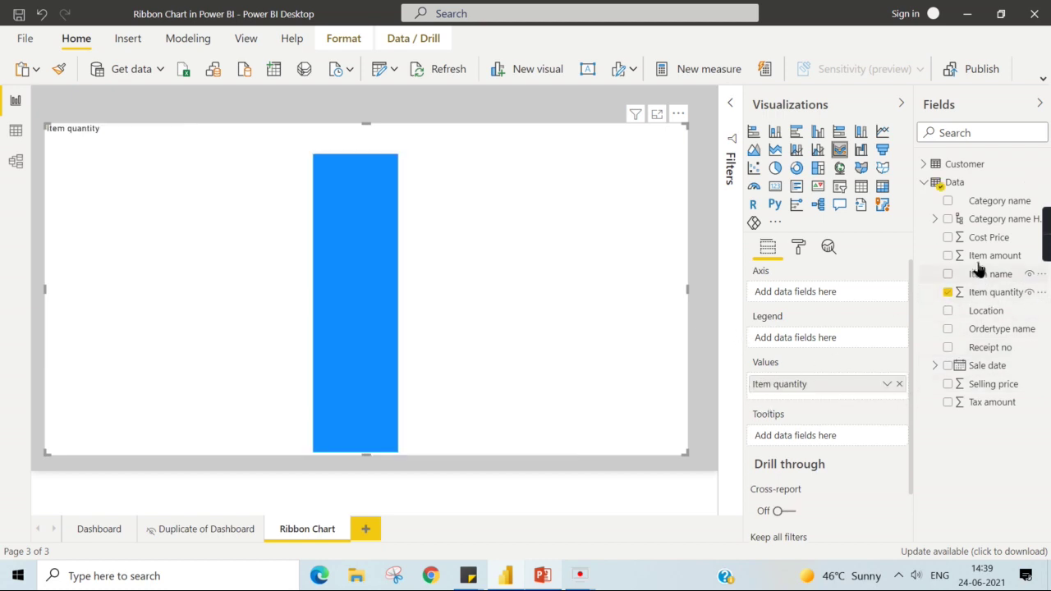
left_click_drag(973, 366, 786, 306)
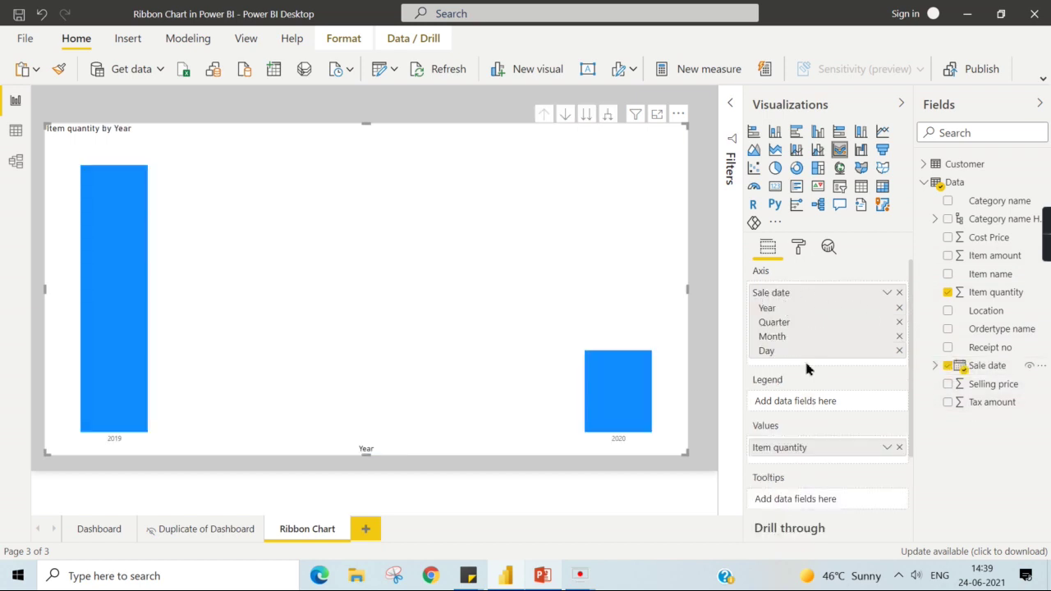
left_click(899, 322)
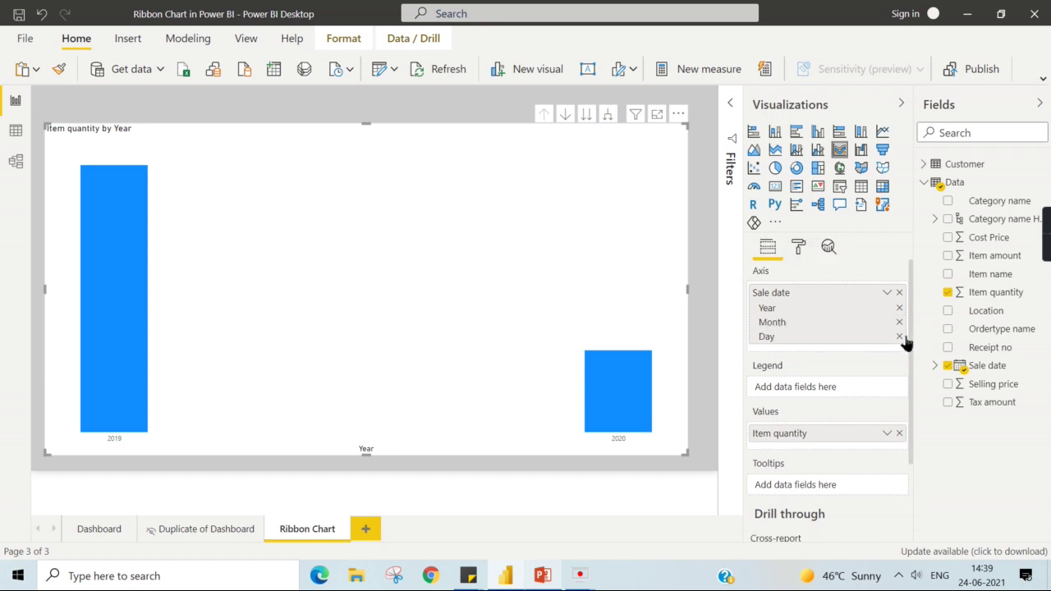
left_click(899, 337)
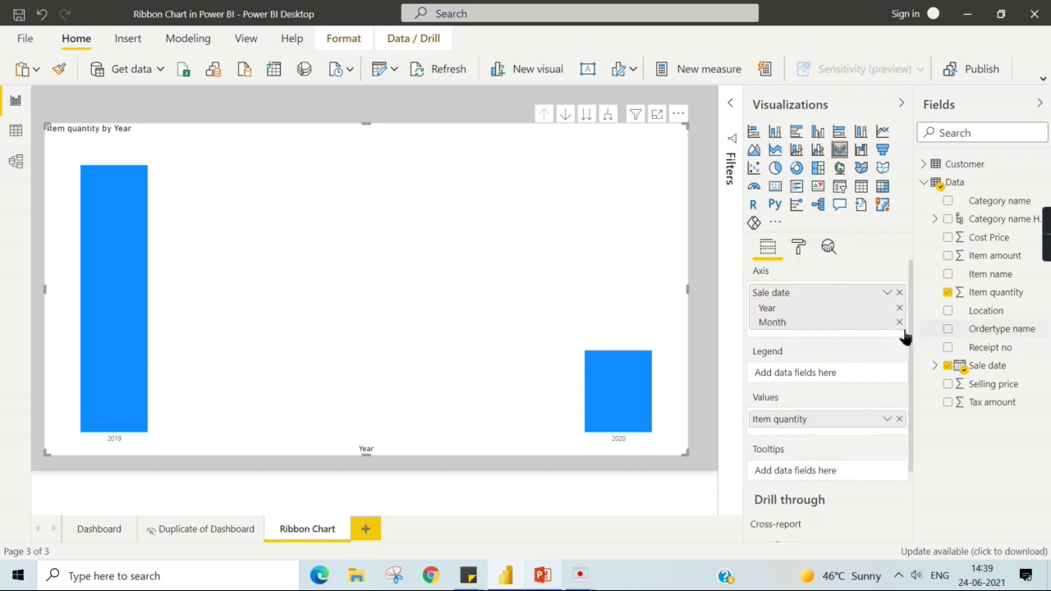
left_click(608, 116)
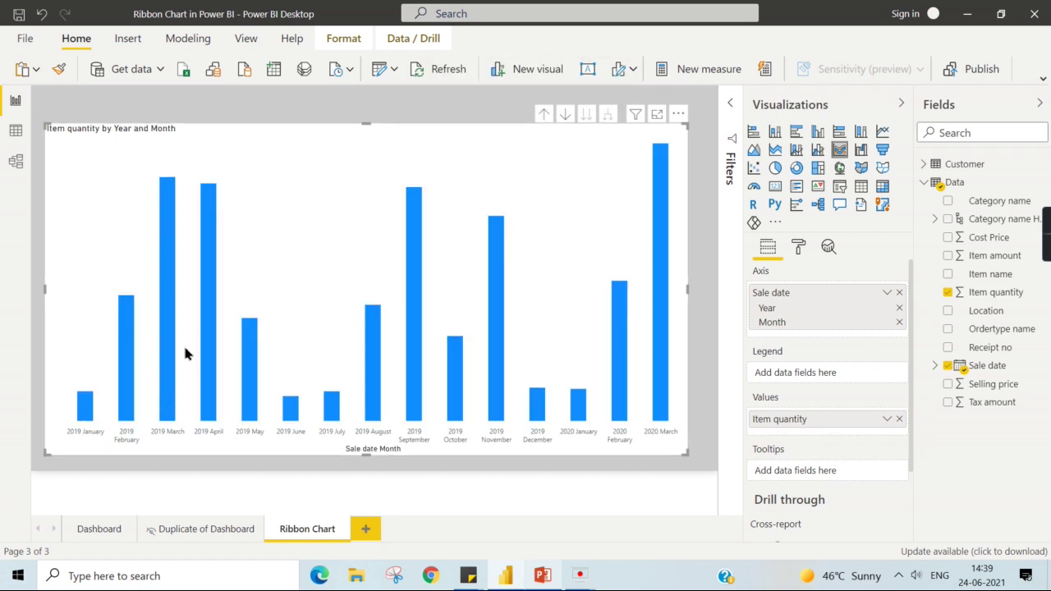
mouse_move(173, 336)
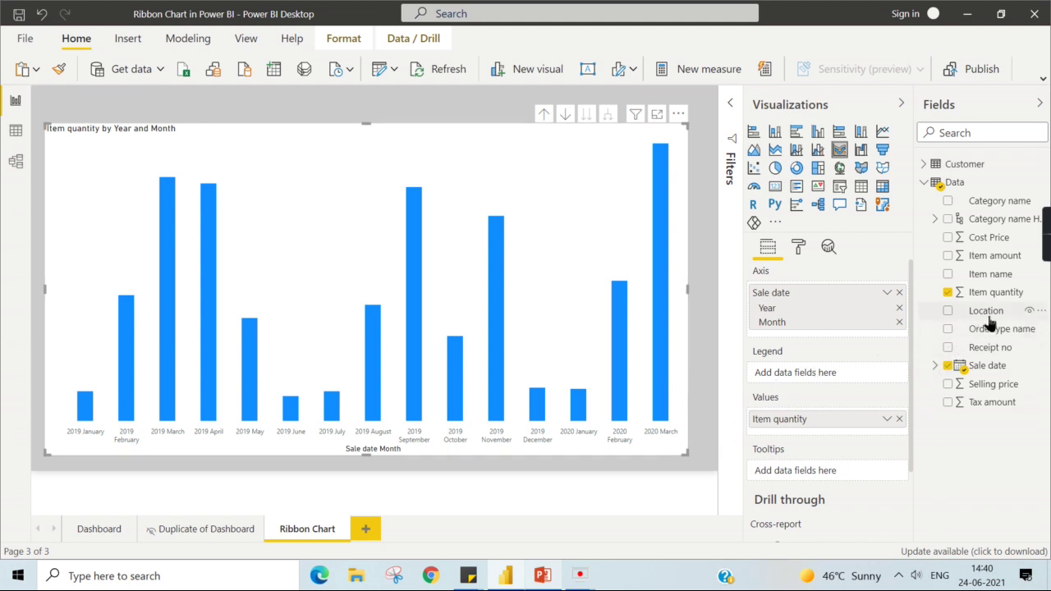
- Put Location in the Legend well to get Bangalore, Chennai and Hyderabad ribbons
left_click_drag(986, 312, 833, 378)
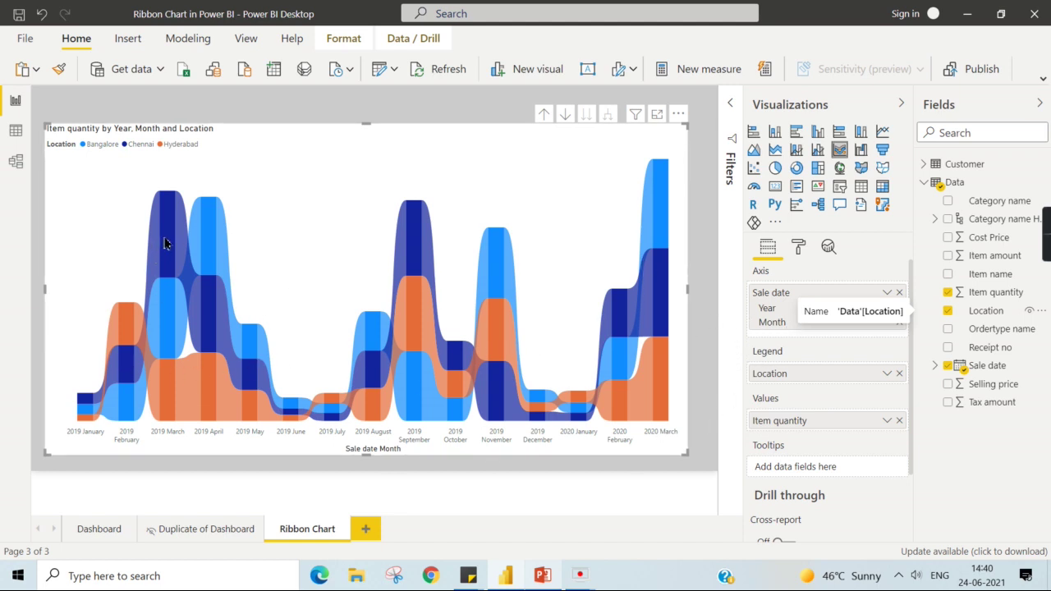
mouse_move(164, 243)
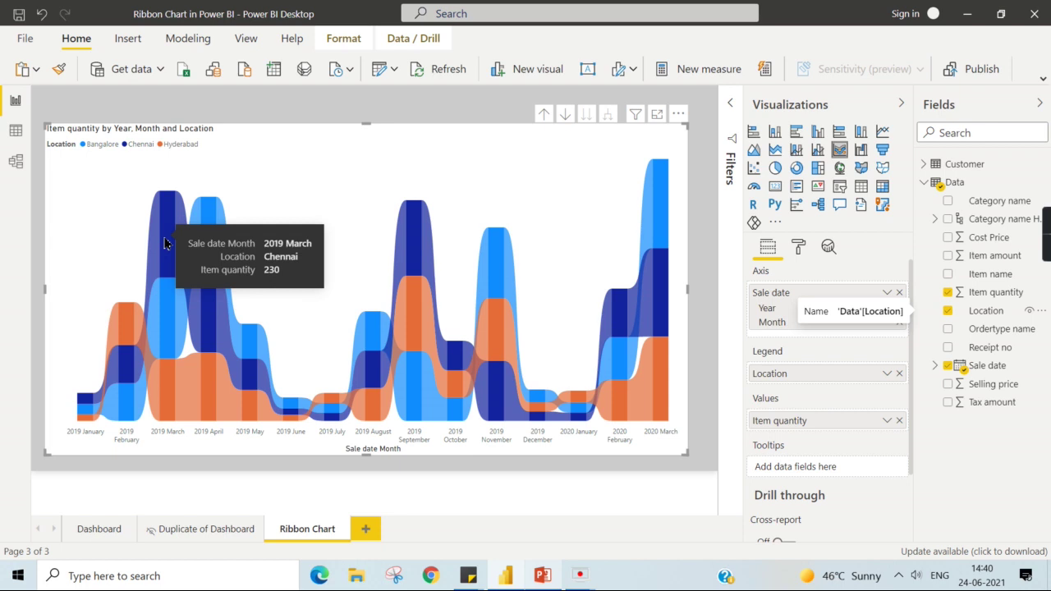
mouse_move(217, 298)
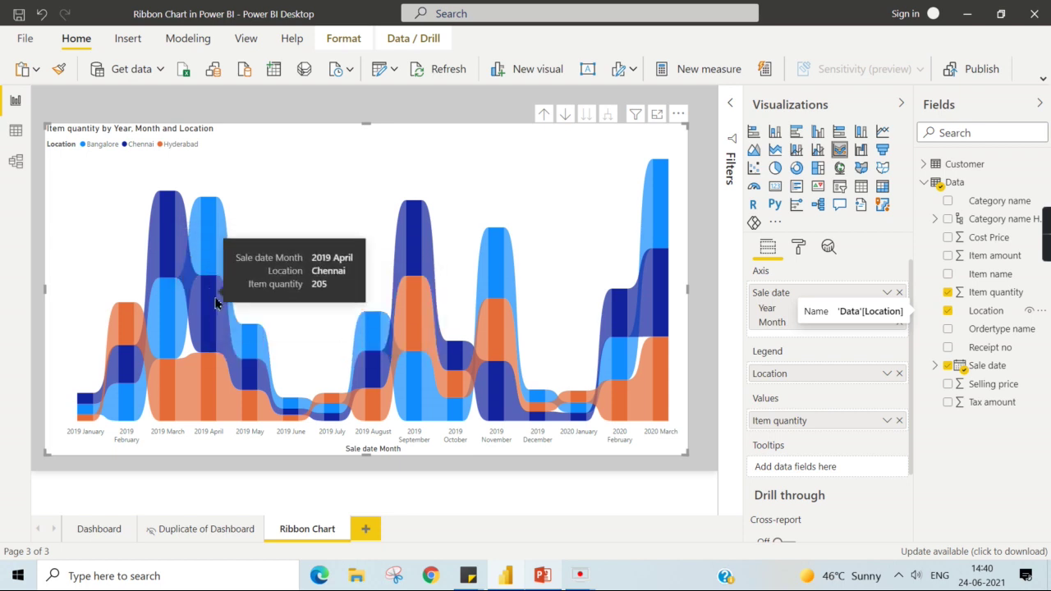
mouse_move(212, 255)
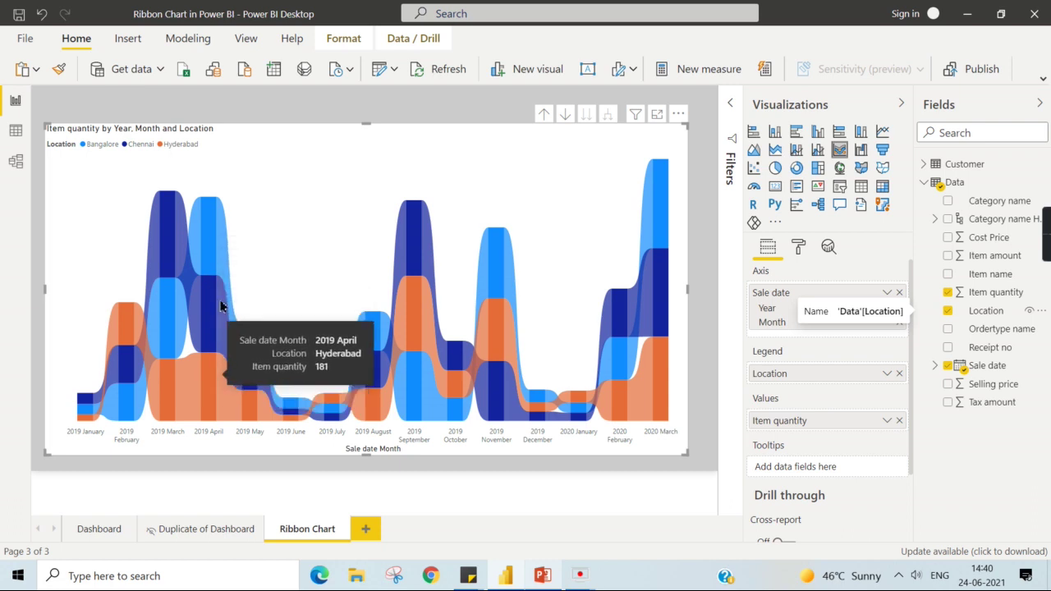
- Turn data labels on and basic-filter Sale date Year to 2019 only
left_click(798, 247)
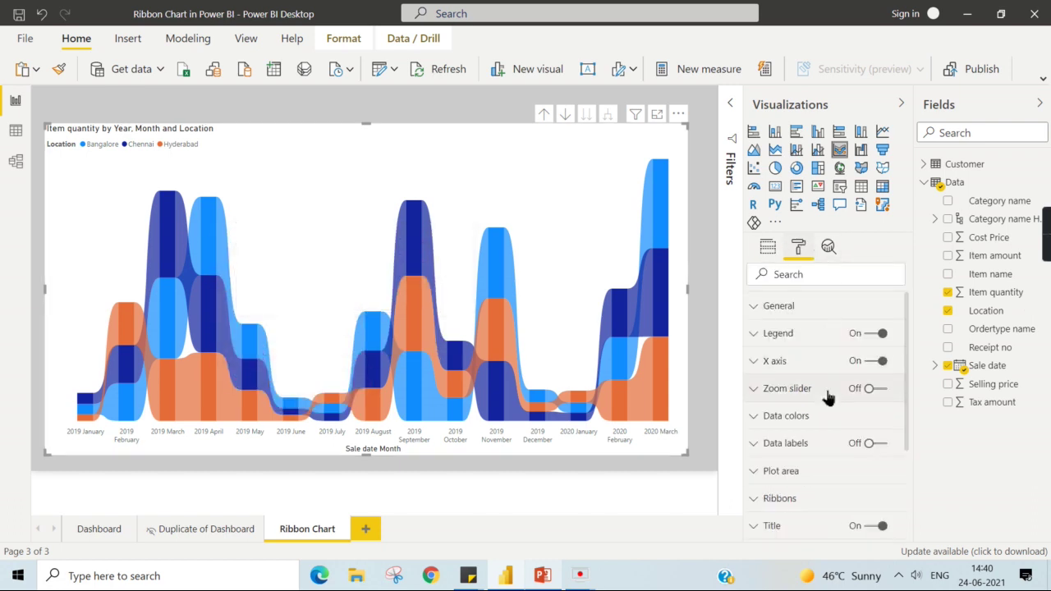
left_click(877, 443)
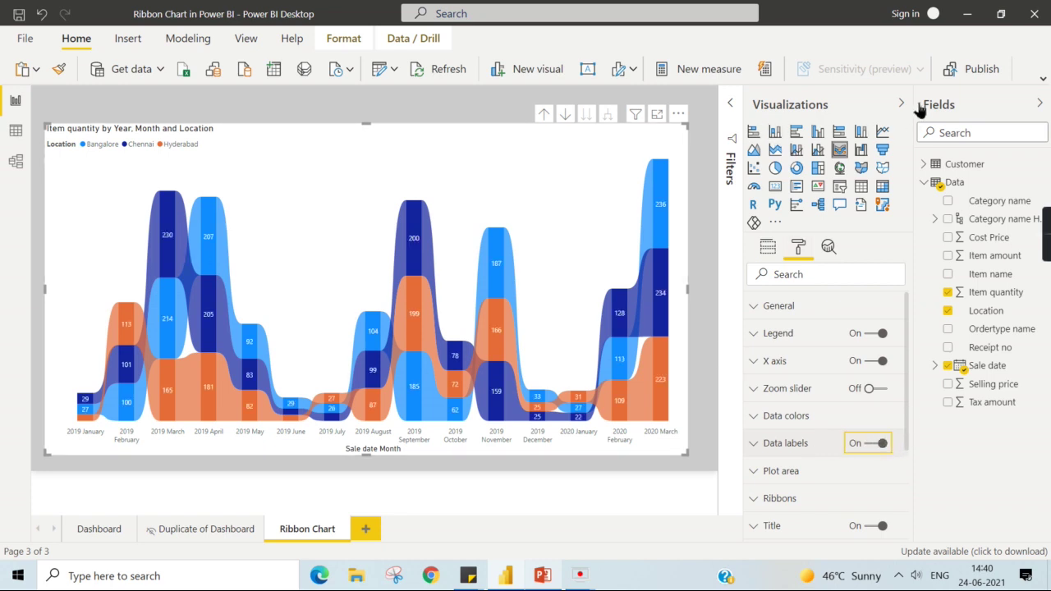
left_click(731, 105)
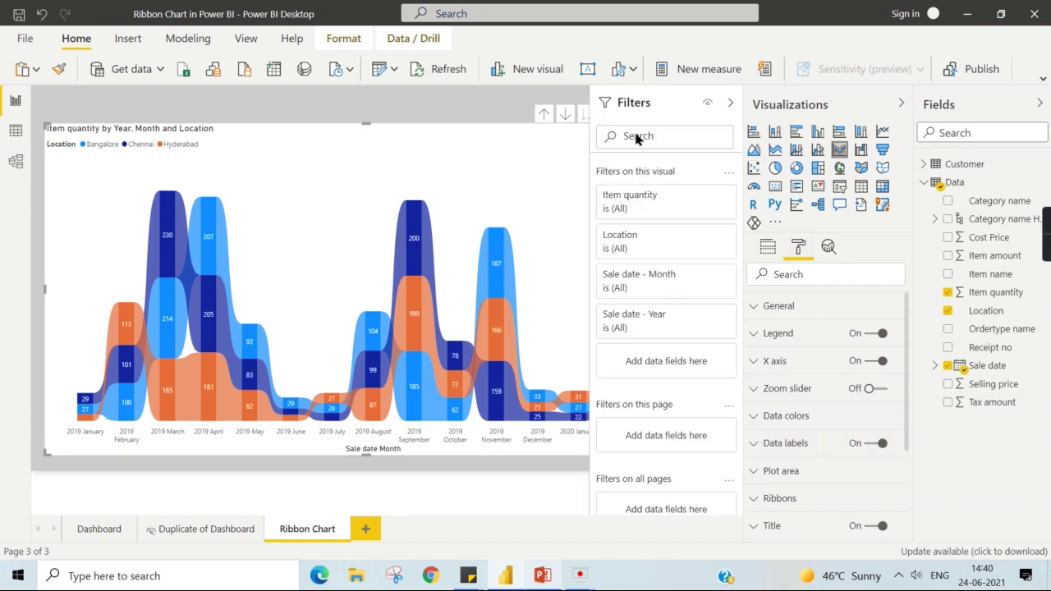
left_click(707, 315)
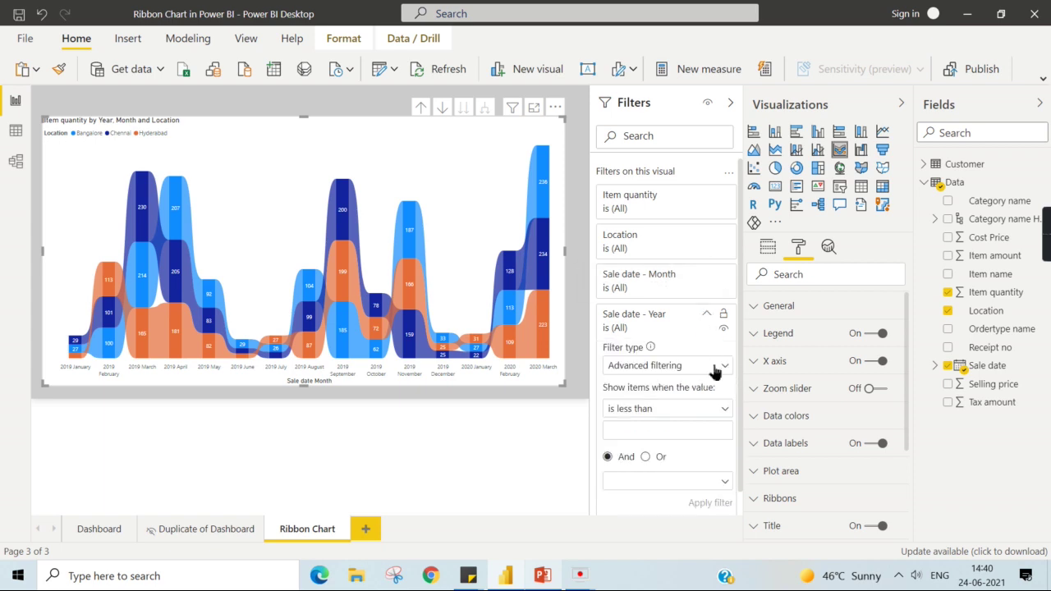
left_click(665, 367)
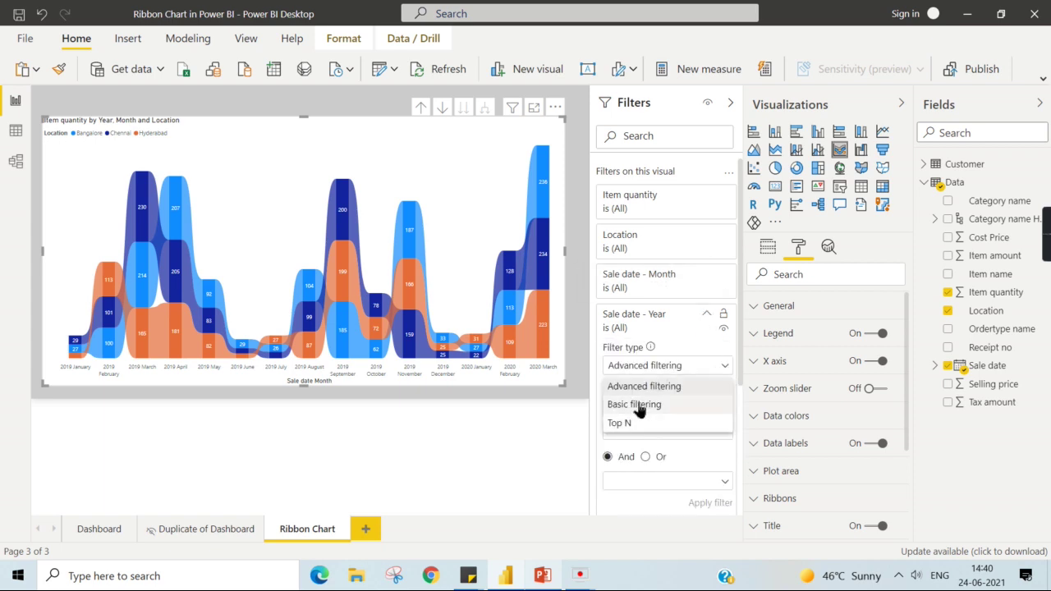
left_click(640, 404)
left_click(638, 404)
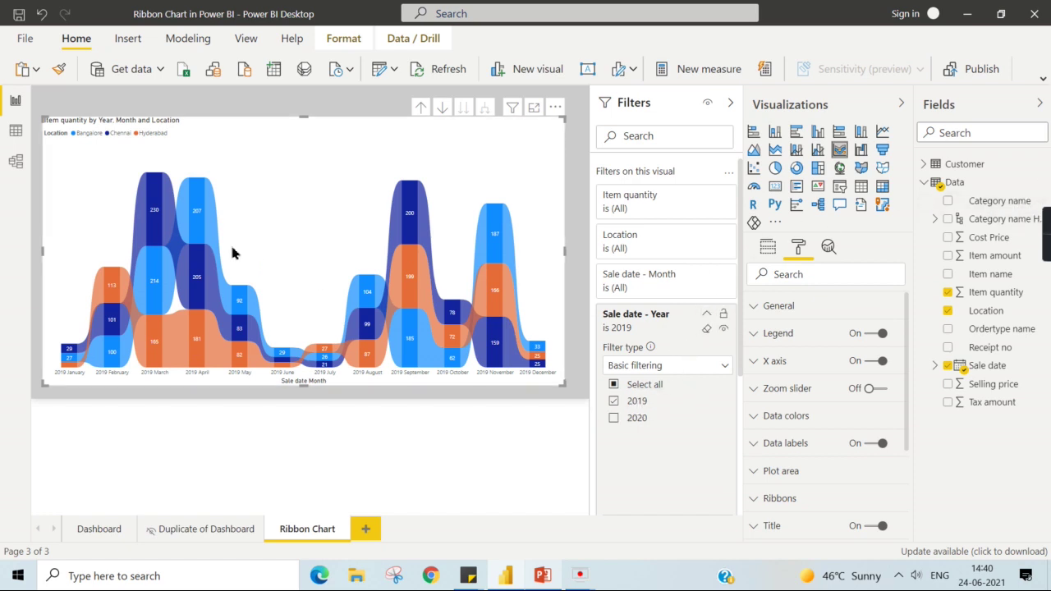
- Set Bangalore's color in Data colors to the dark red theme swatch
left_click(730, 103)
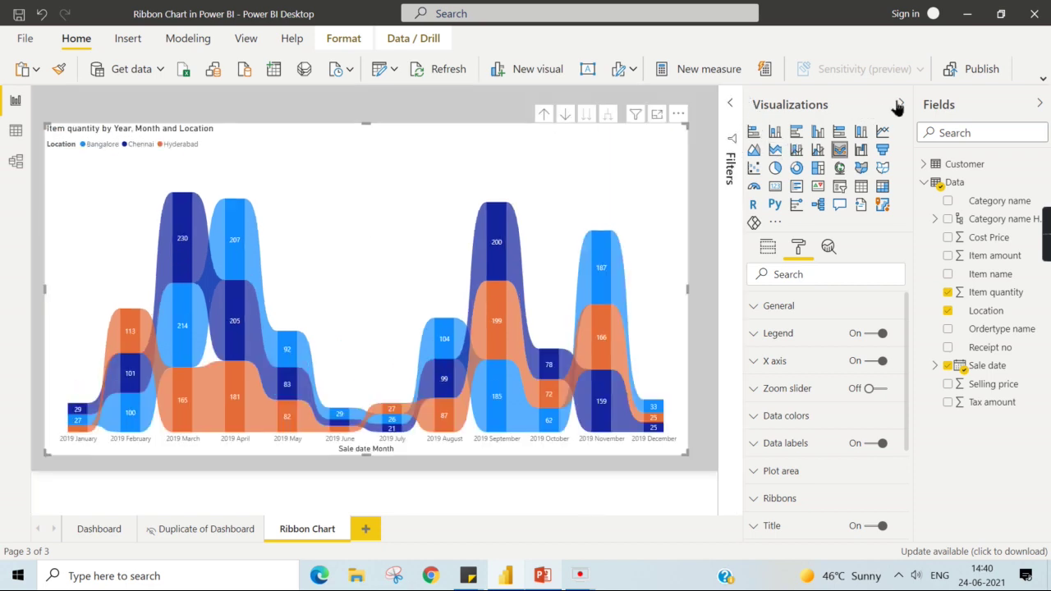
left_click(900, 102)
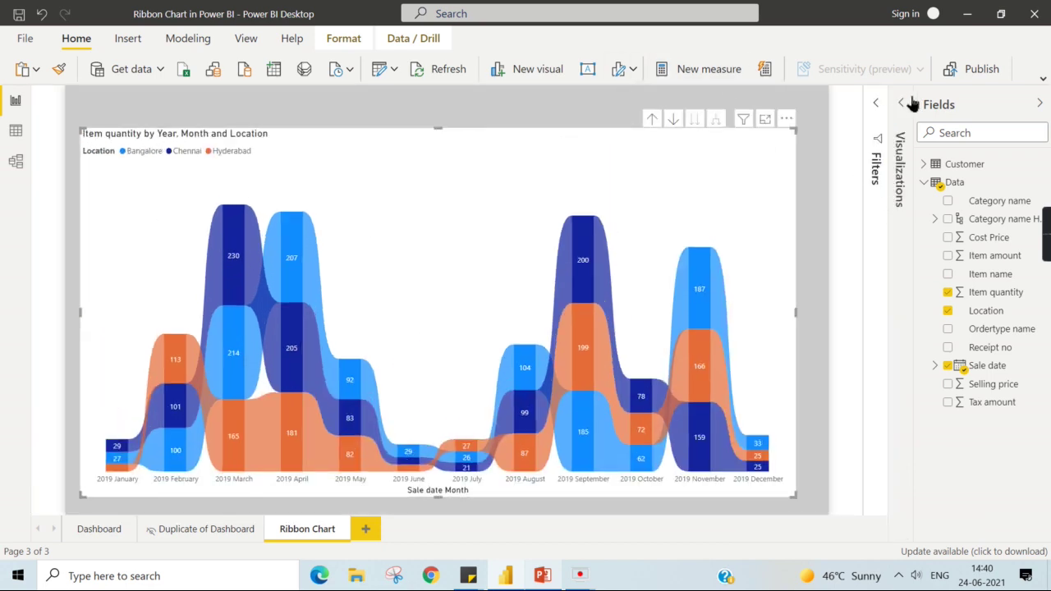
left_click(903, 104)
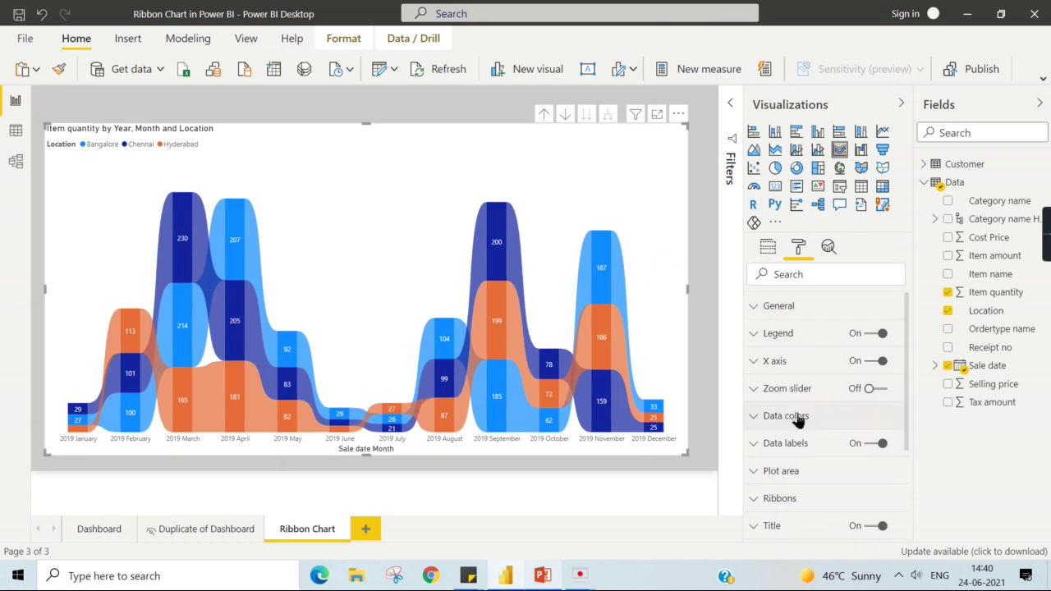
left_click(793, 415)
left_click(781, 387)
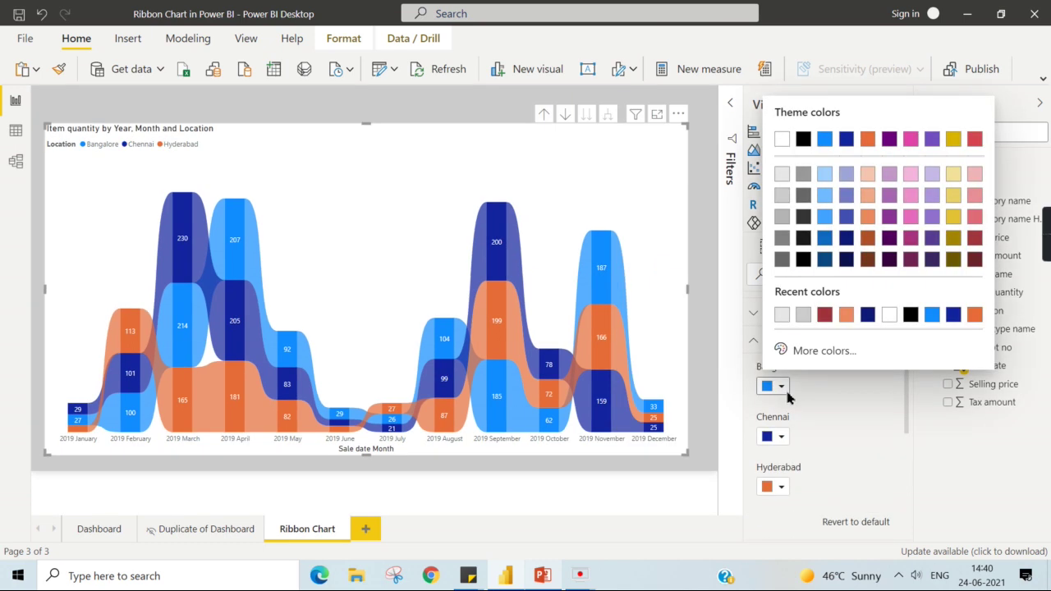
left_click(974, 237)
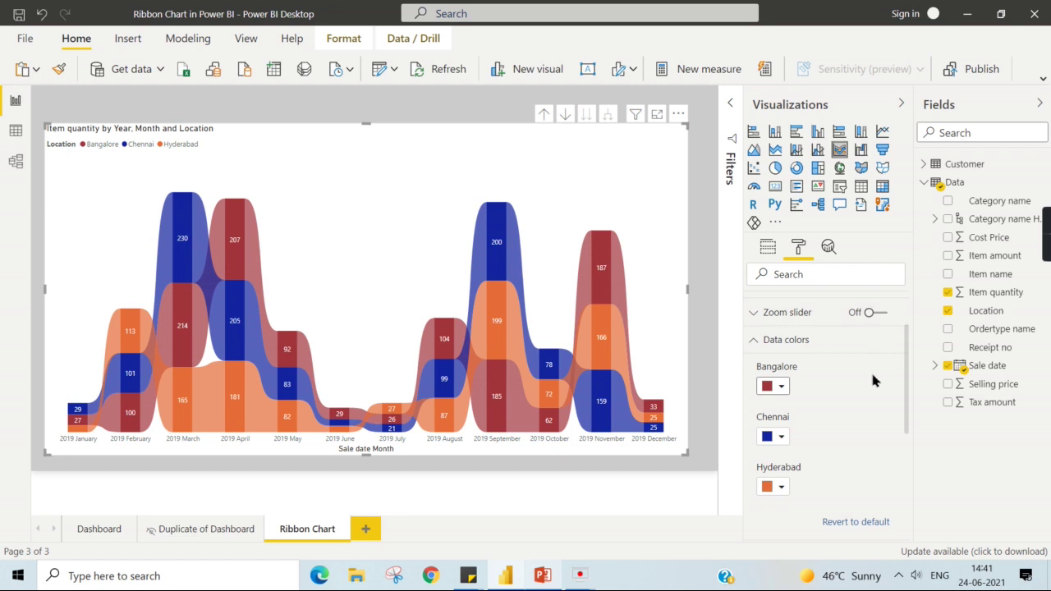
left_click(779, 341)
- Collapse the Visualizations and Fields panes, read the ribbon tooltips, then restore the Fields pane
left_click(901, 104)
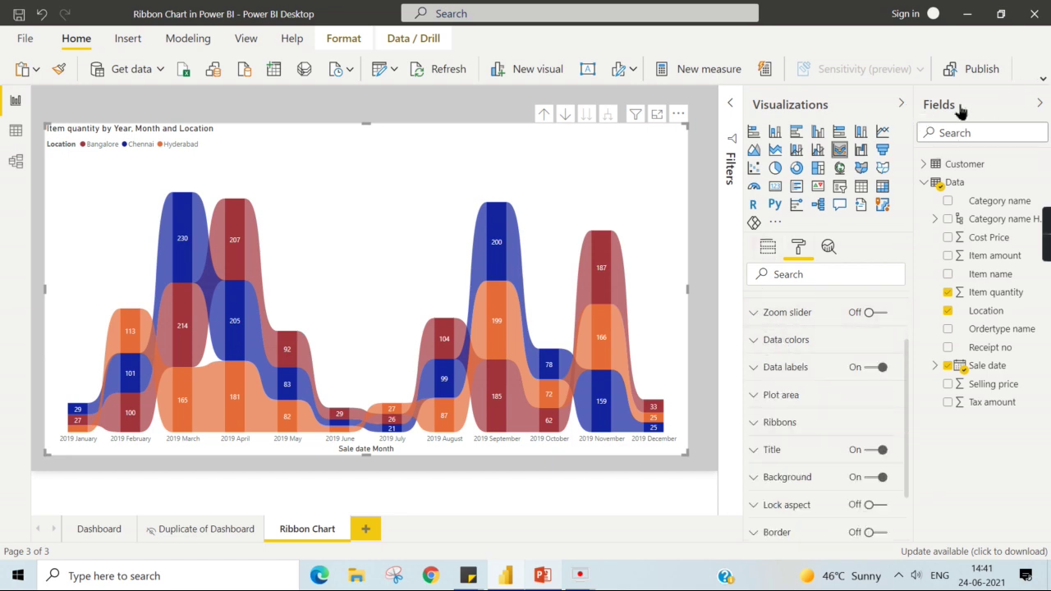
left_click(1040, 106)
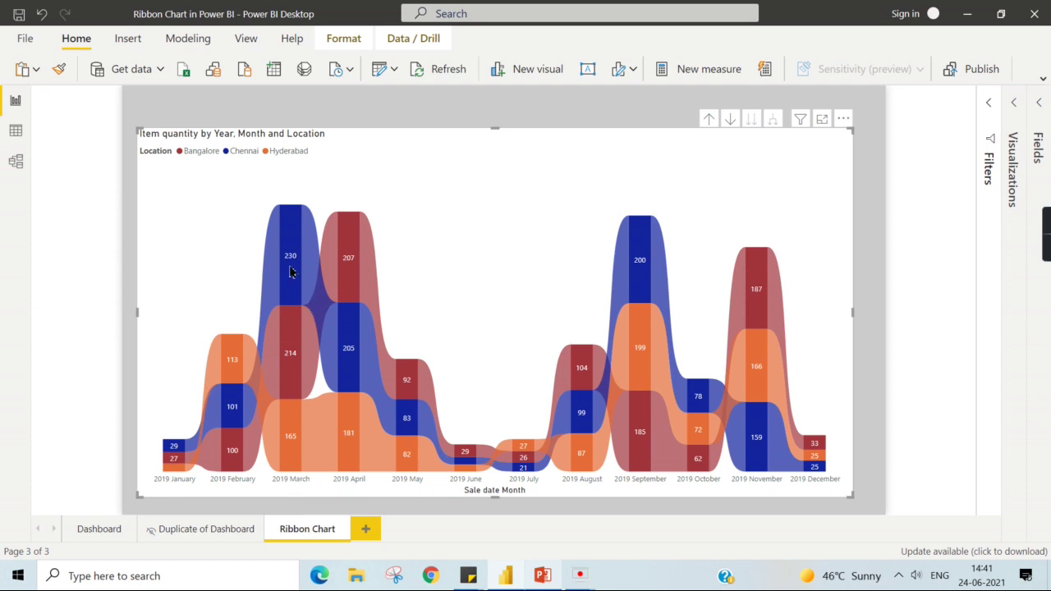
mouse_move(289, 270)
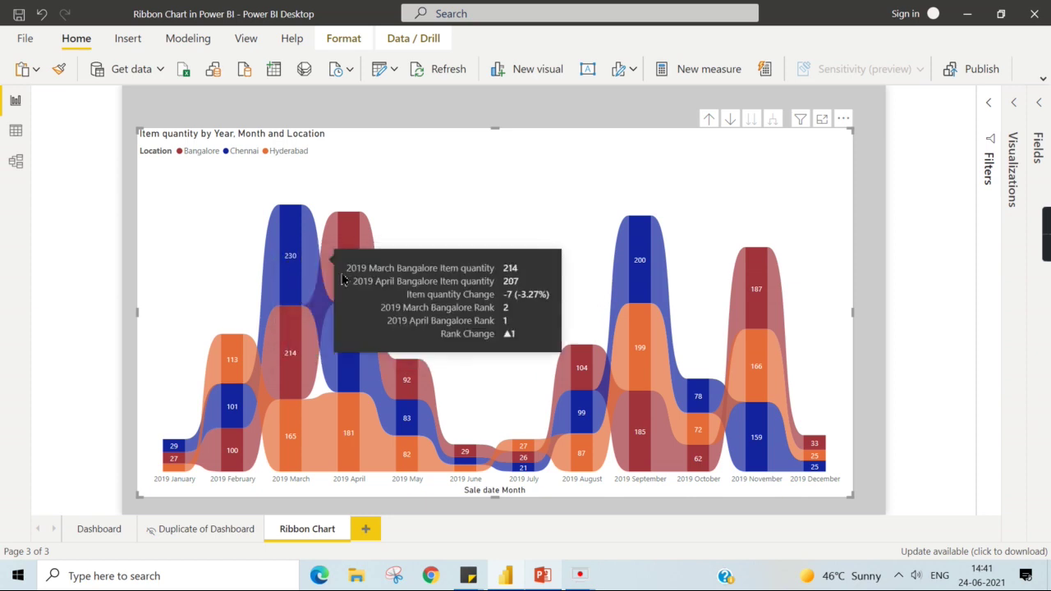
mouse_move(359, 281)
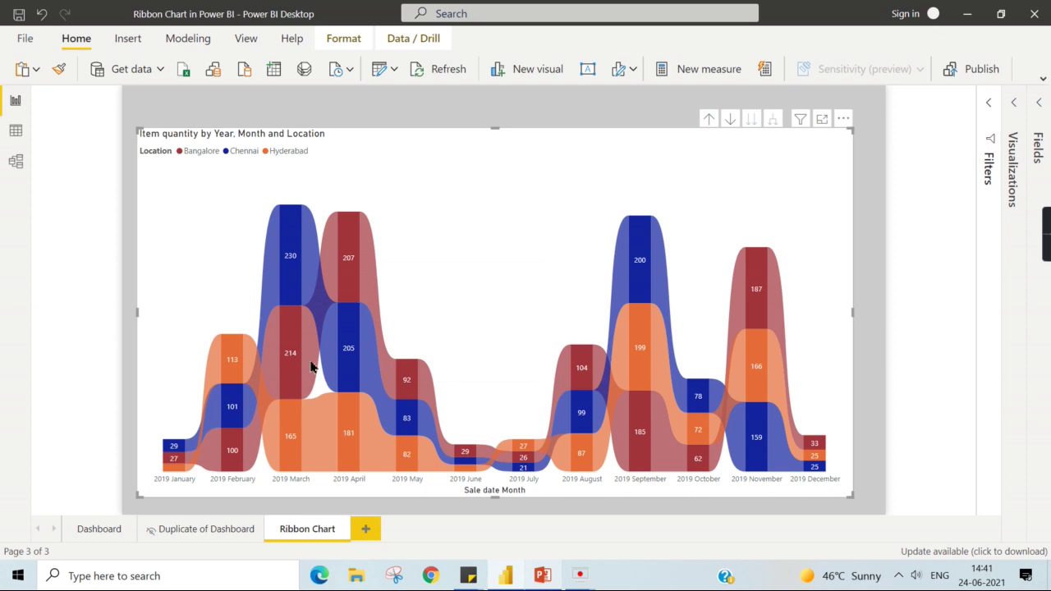
mouse_move(296, 461)
mouse_move(313, 359)
mouse_move(600, 370)
left_click(1039, 102)
- Replace Location with Category name as the ribbon chart legend
left_click(924, 184)
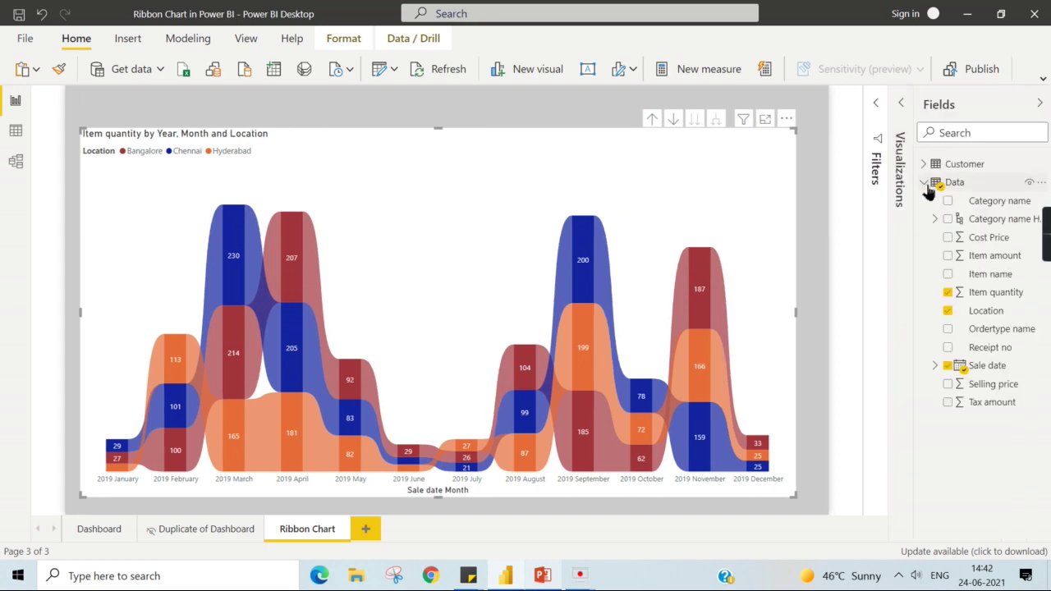
left_click(949, 311)
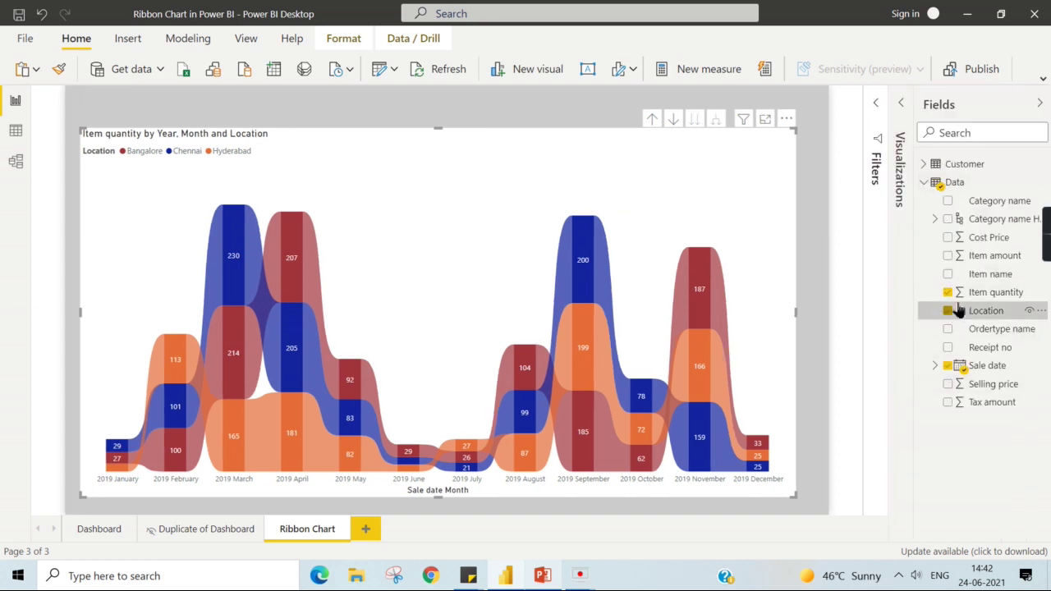
left_click(904, 105)
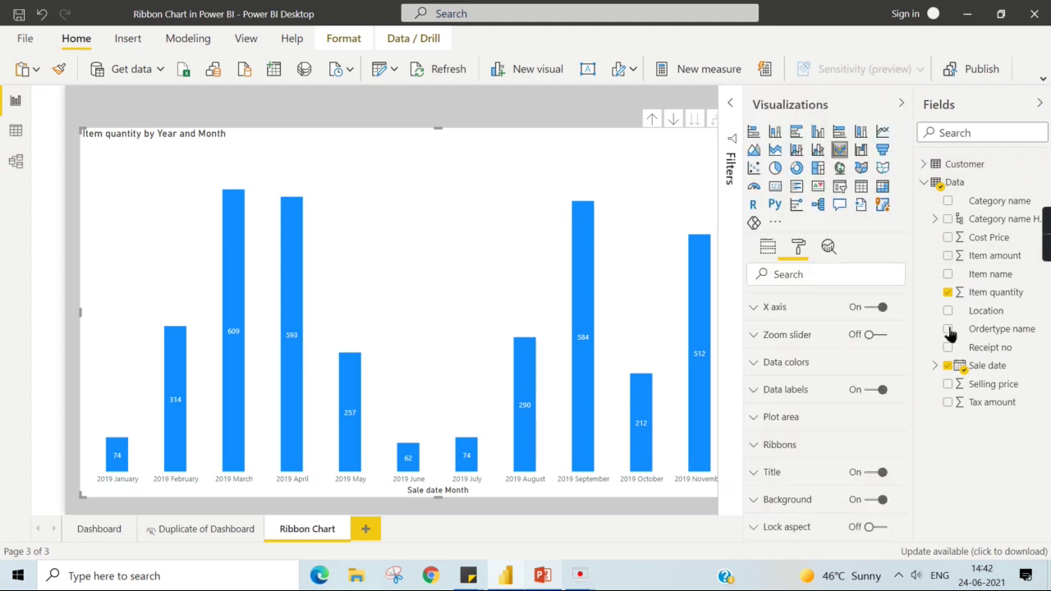
left_click(768, 247)
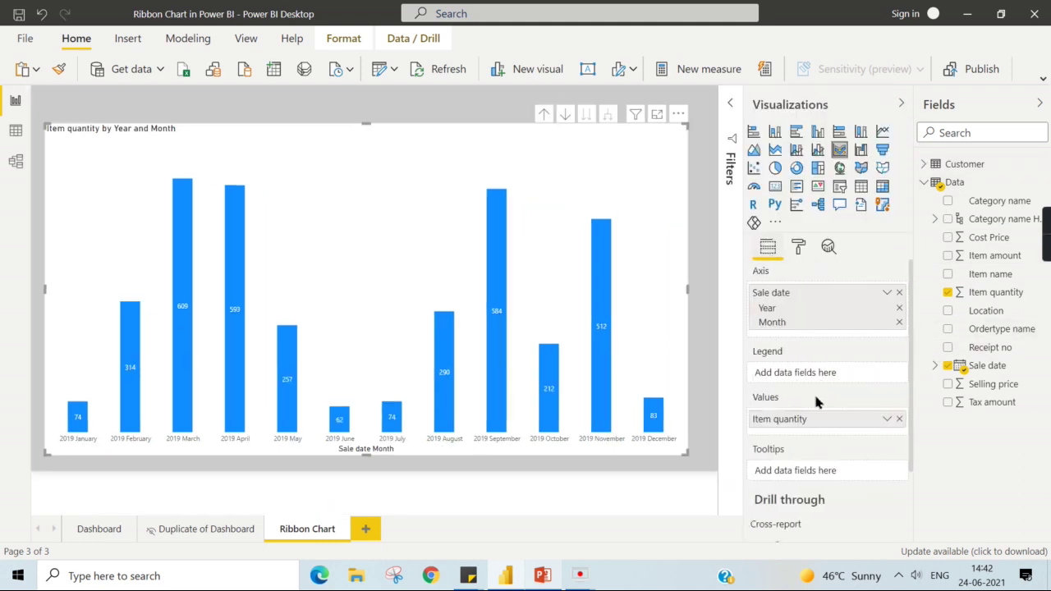
left_click_drag(956, 200, 829, 338)
left_click_drag(983, 218, 830, 376)
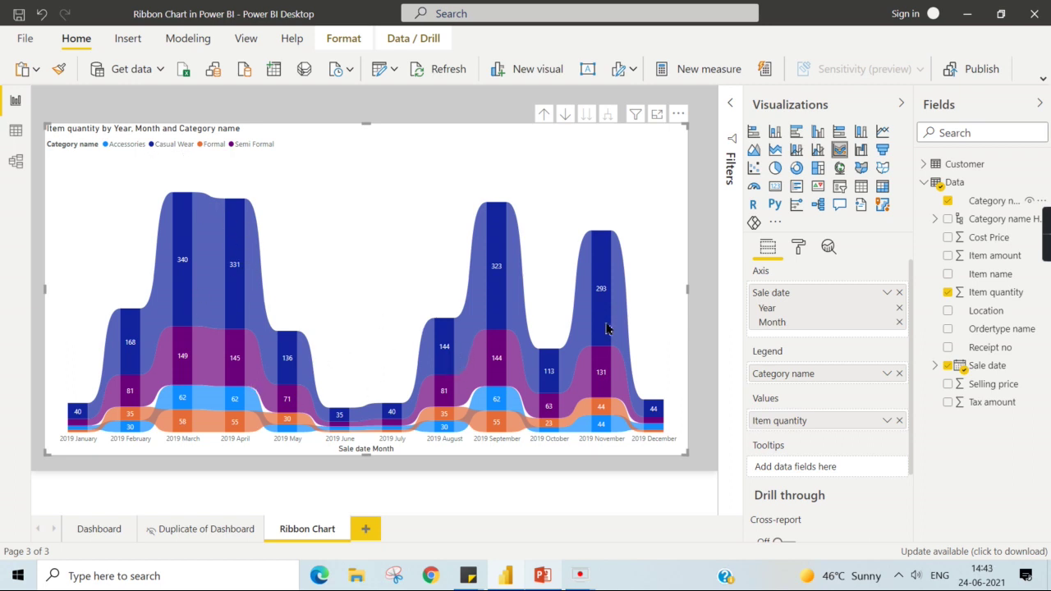
- Remove Category name, restore Location as the legend, and show the format settings
left_click(901, 373)
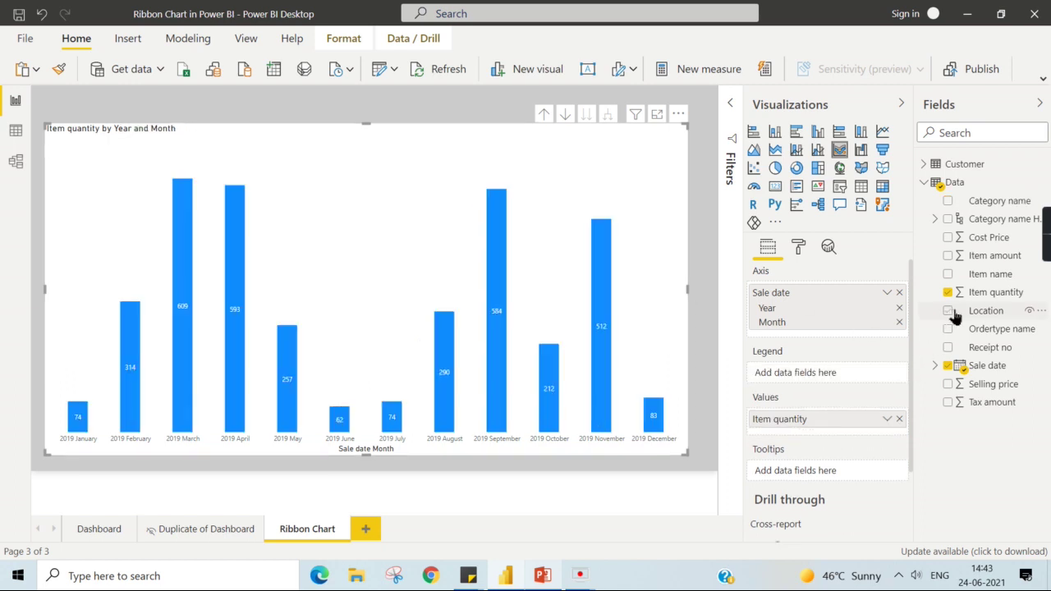
left_click(987, 314)
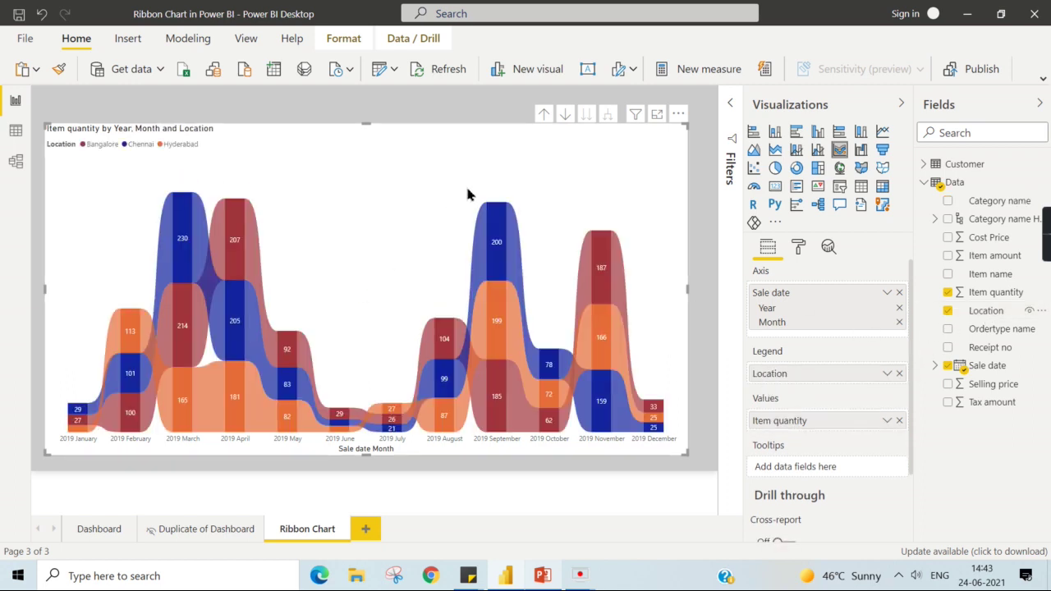
left_click(798, 246)
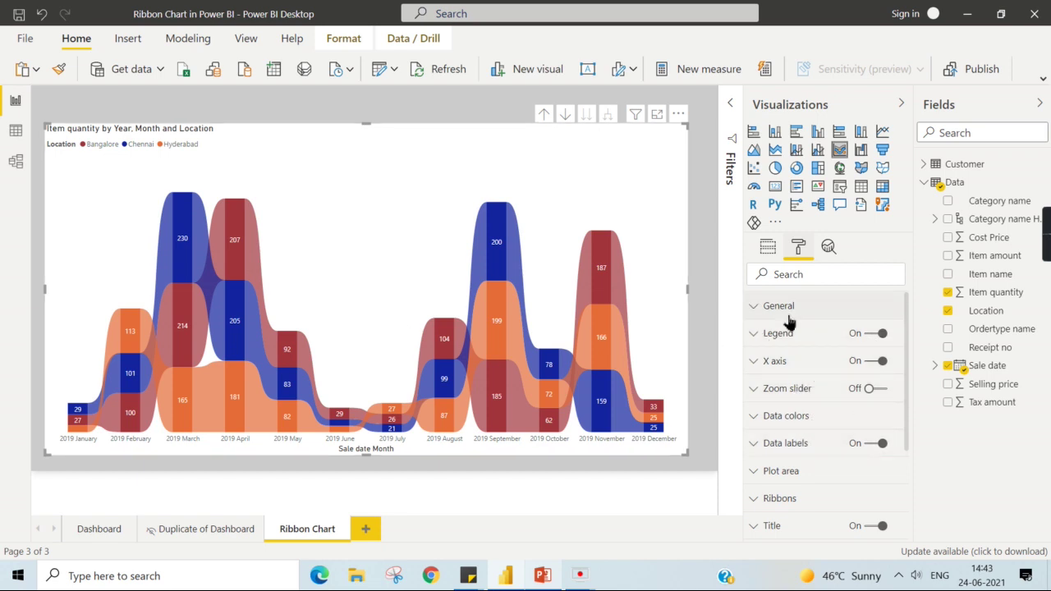
- Turn on the zoom slider and test it in Focus mode, restoring the full value range
left_click(793, 334)
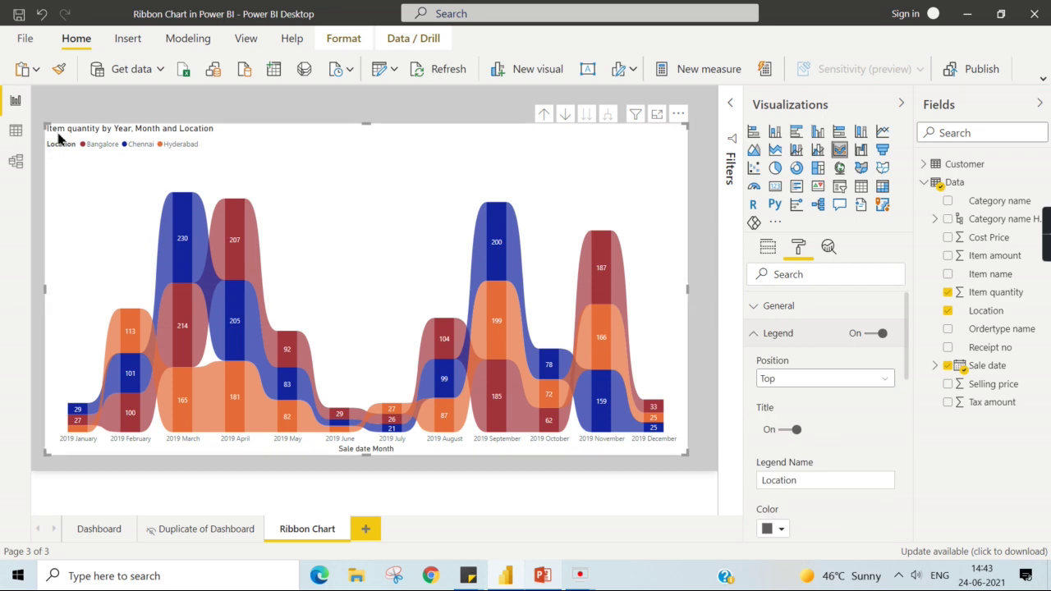
left_click(784, 333)
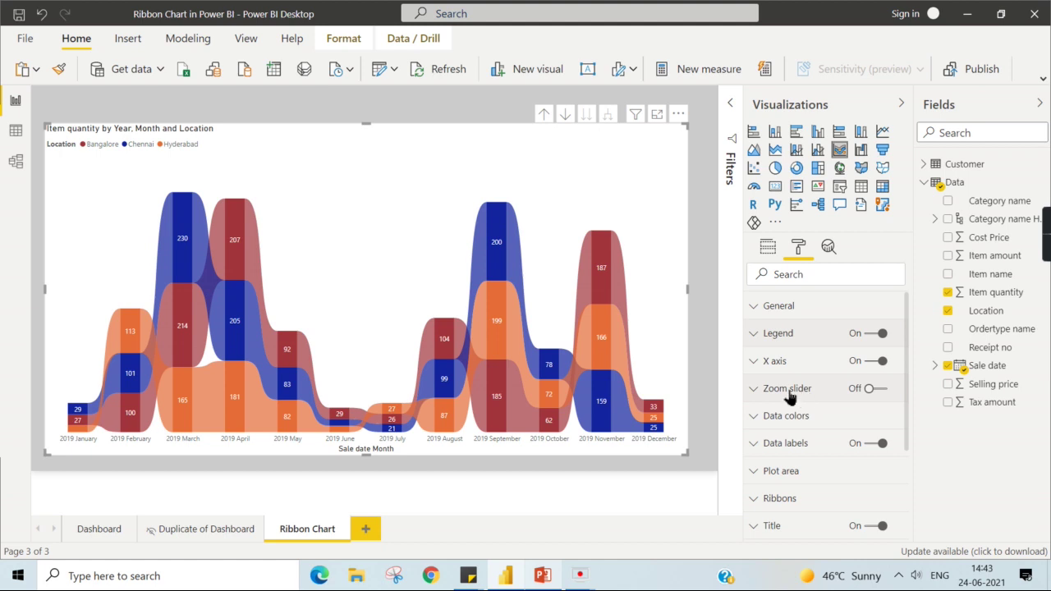
left_click(873, 388)
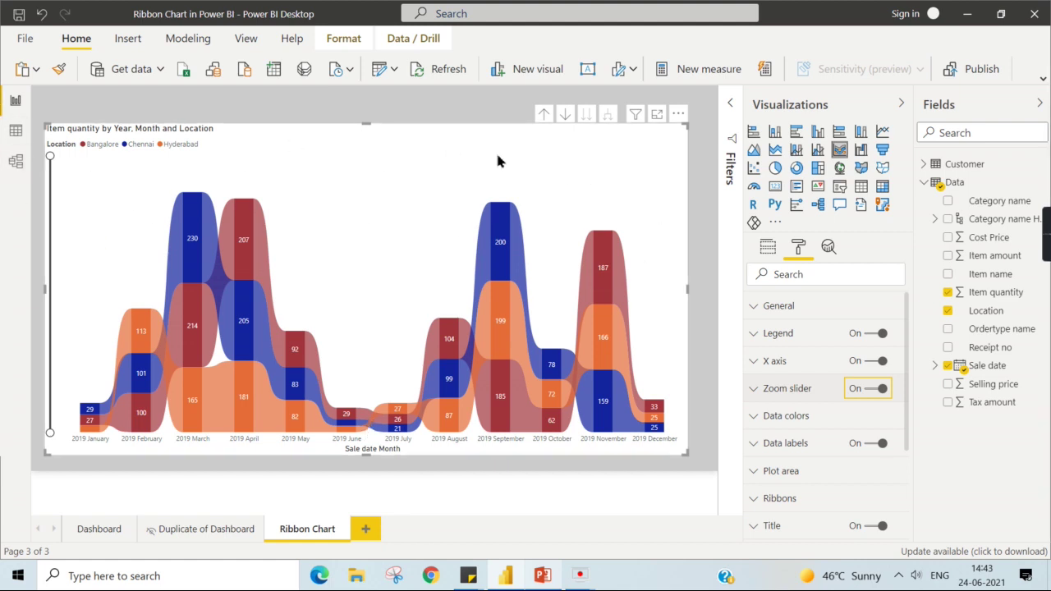
left_click(657, 114)
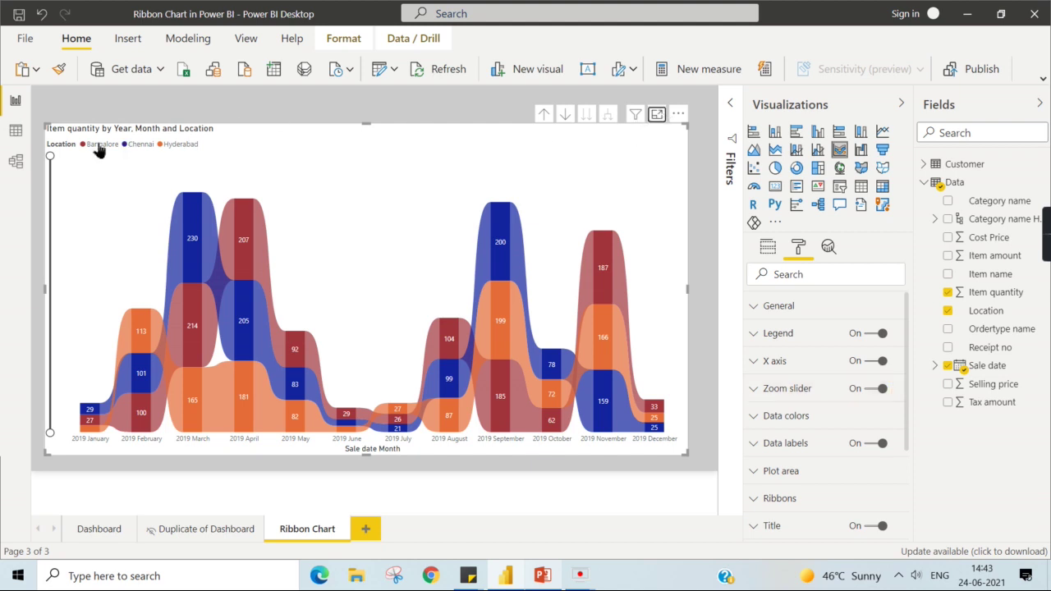
left_click_drag(39, 163, 39, 436)
mouse_move(386, 474)
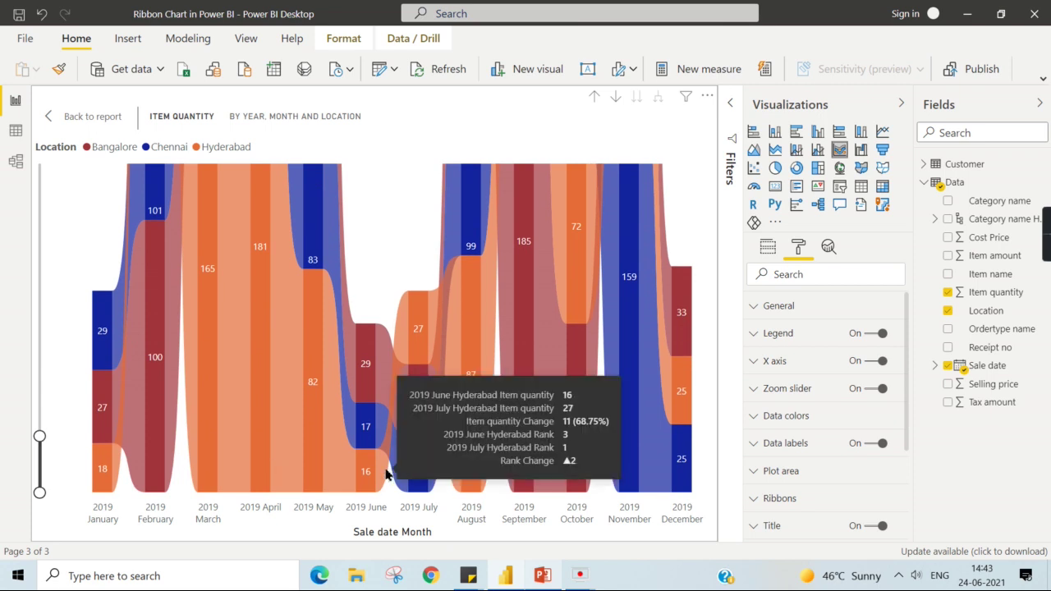
left_click_drag(39, 436, 57, 158)
left_click(49, 117)
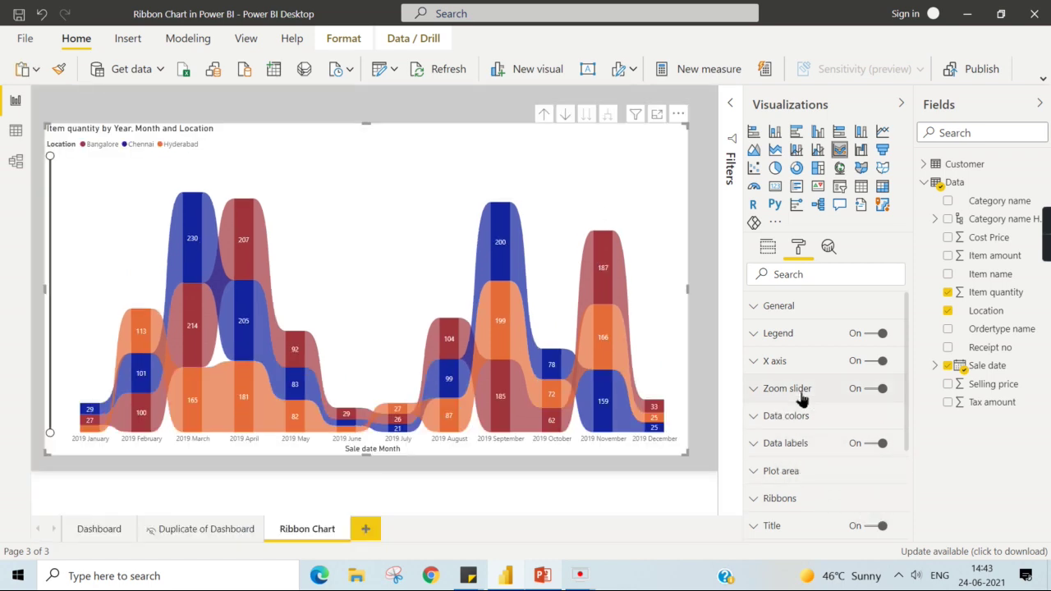
- Set ribbon spacing to 4, leaving Match series color on after a trial toggle
scroll(819, 410, "down", 1)
left_click(786, 423)
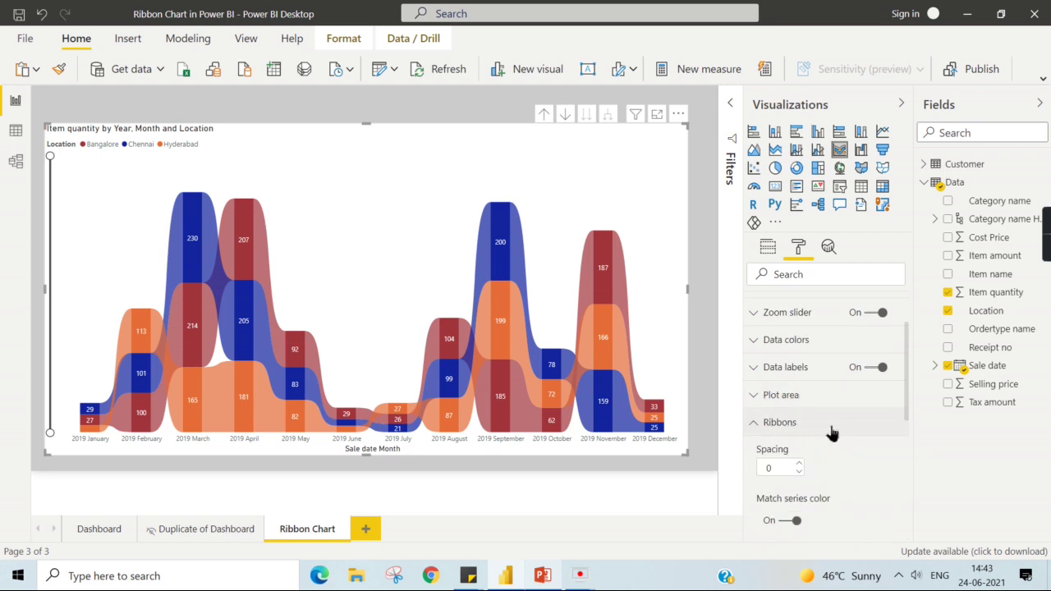
scroll(850, 441, "down", 1)
scroll(850, 441, "down", 1)
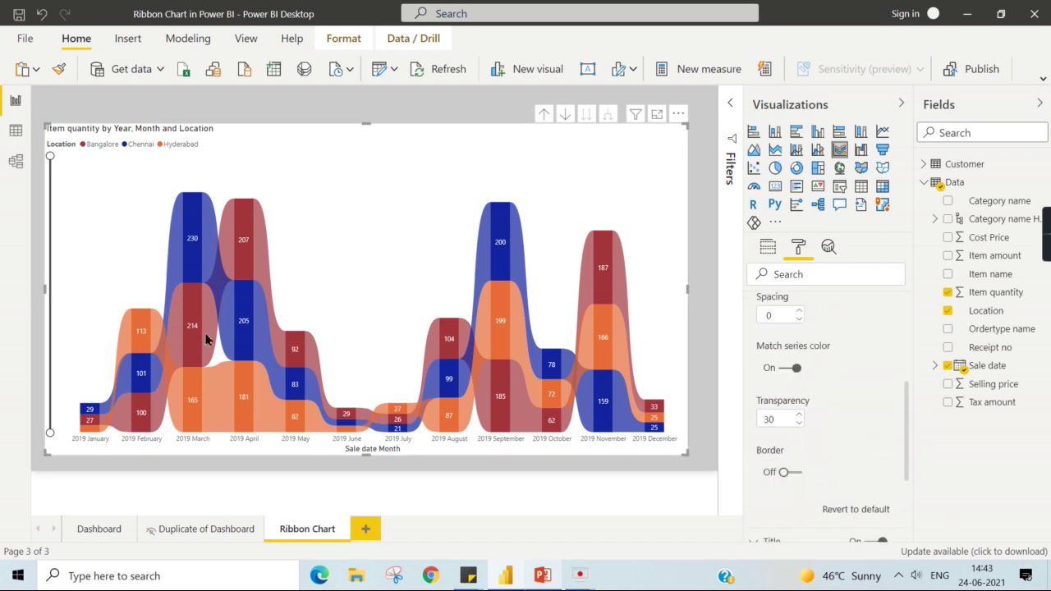
left_click(798, 312)
left_click(799, 312)
left_click(799, 312)
left_click(799, 311)
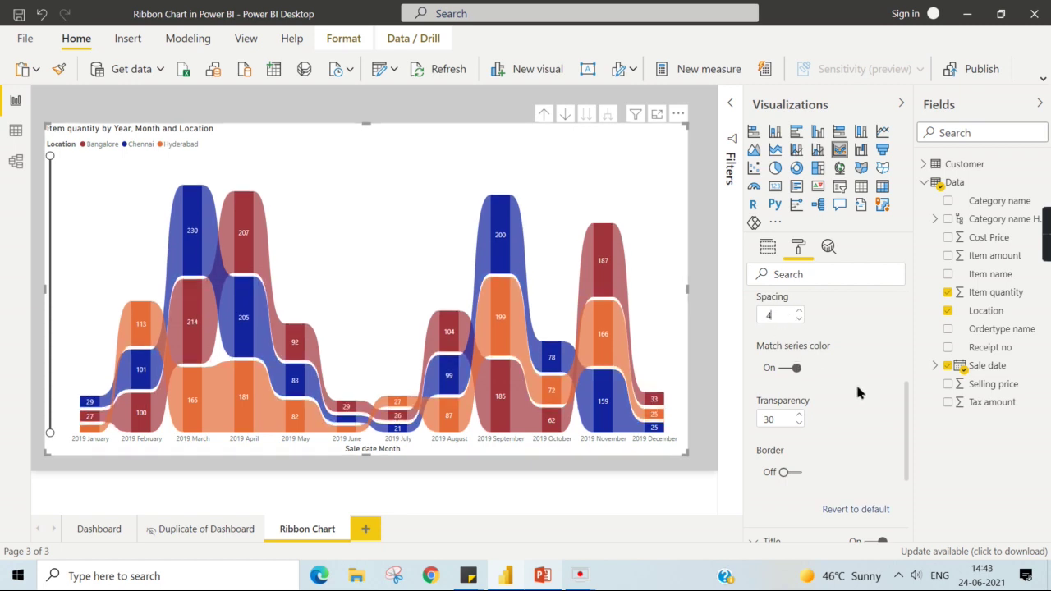
left_click(787, 368)
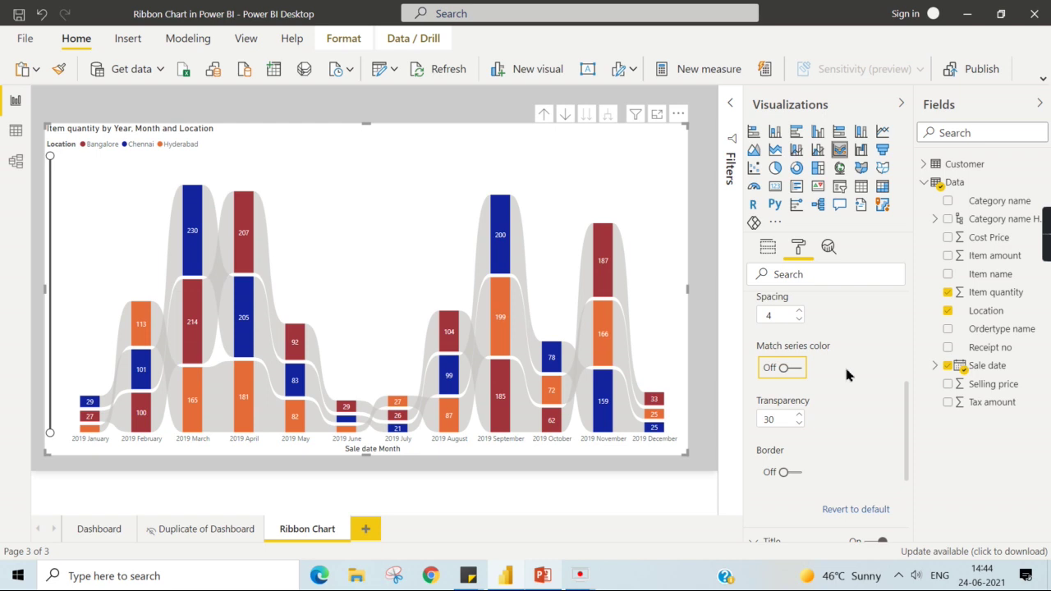
left_click(788, 369)
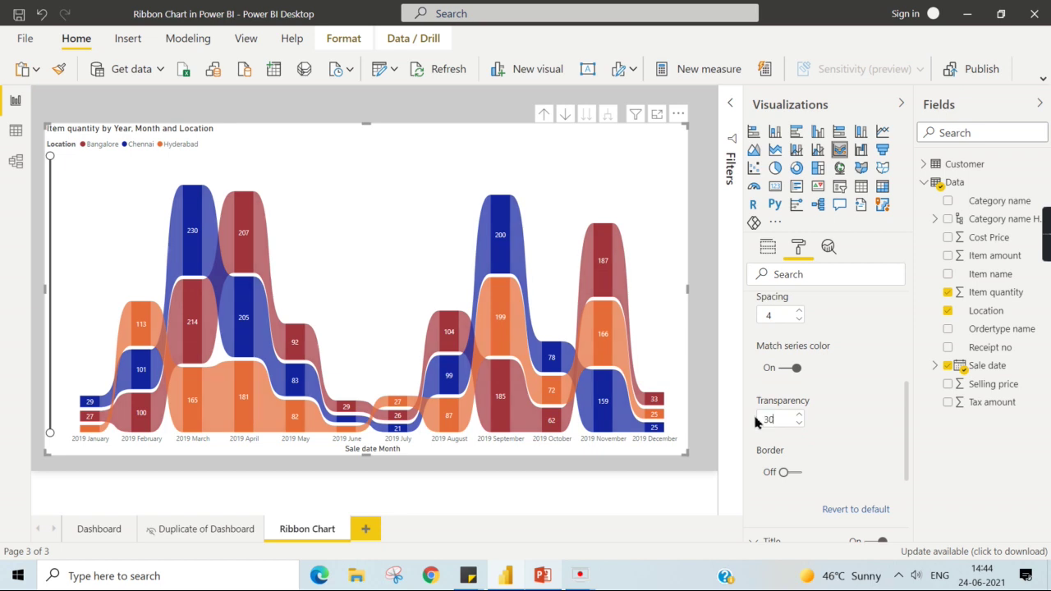
- Set ribbon transparency to 30 after trying 80 and 20, leaving the border off
type("8080")
key("Return")
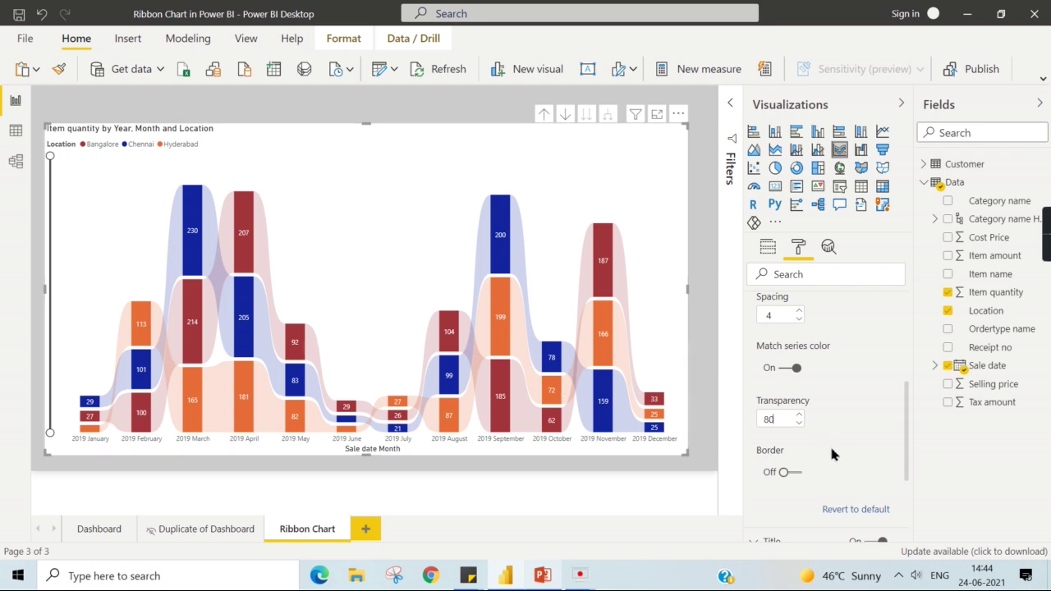
left_click_drag(782, 420, 734, 423)
type("20")
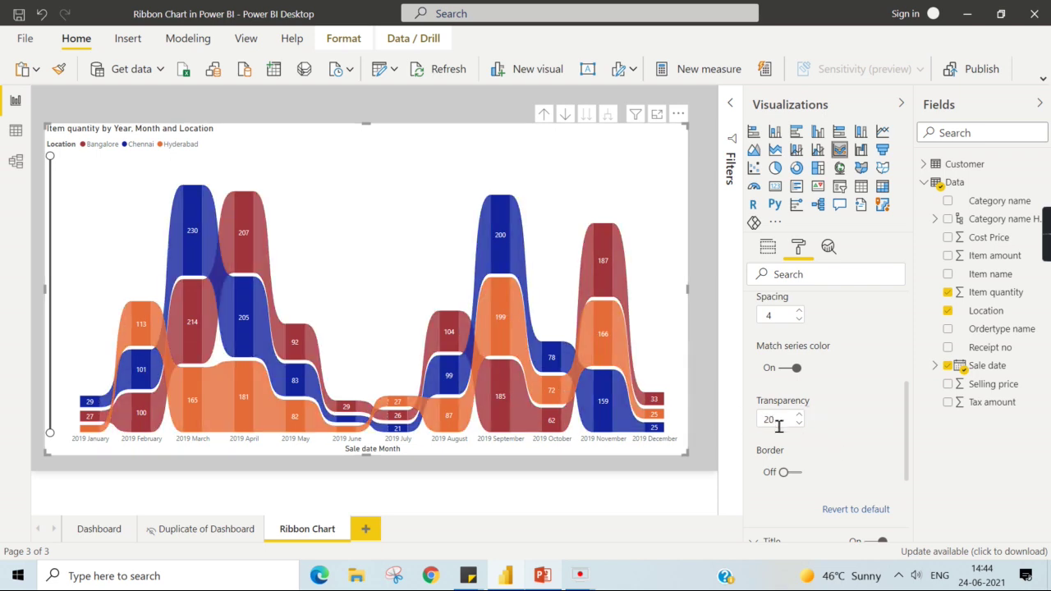
left_click_drag(778, 425, 729, 428)
type("30")
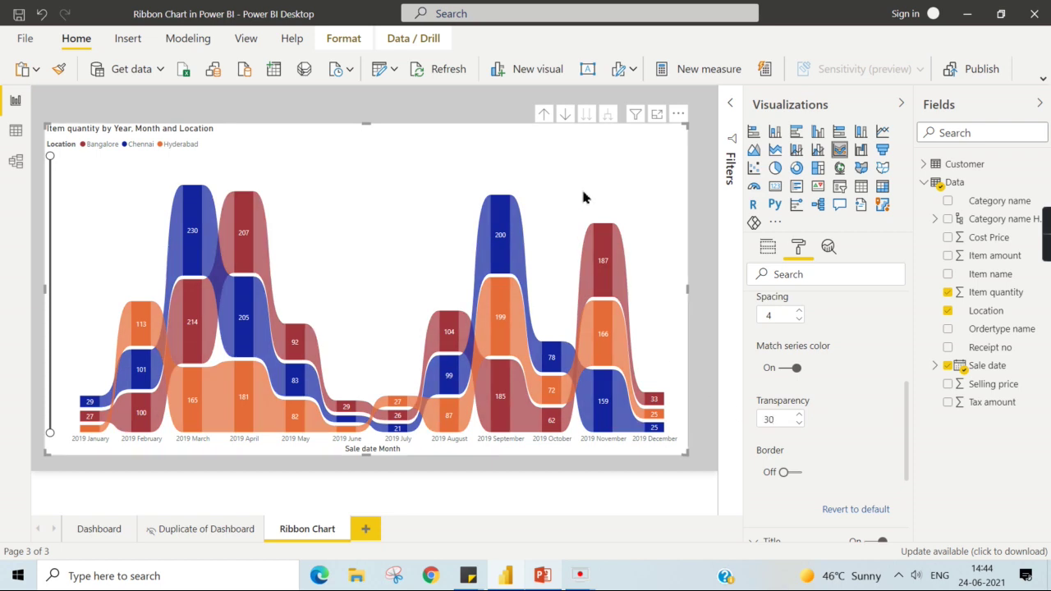
left_click(786, 473)
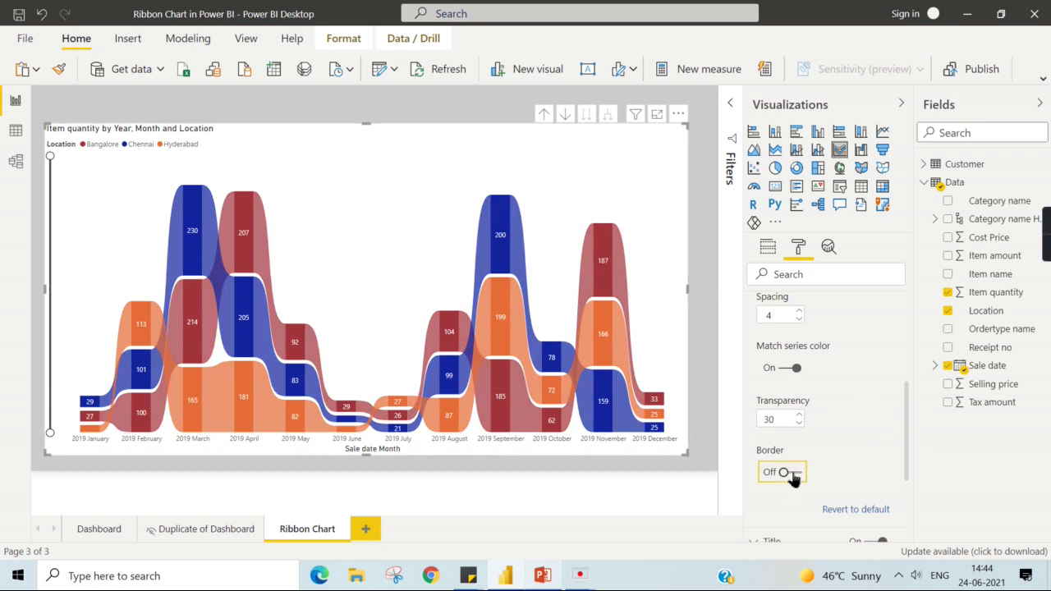
left_click(794, 474)
scroll(838, 419, "up", 3)
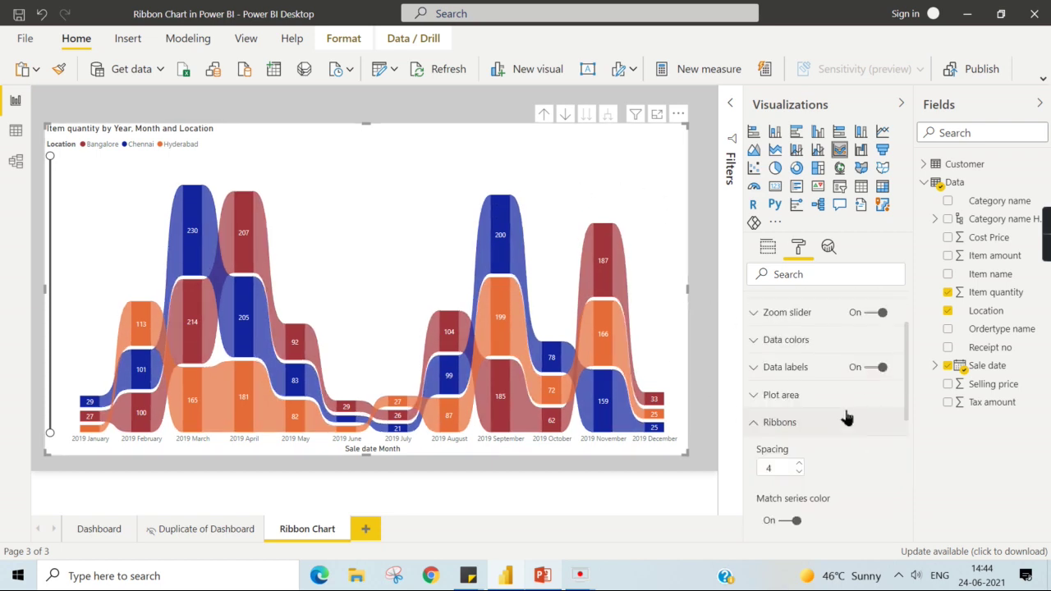
left_click(782, 432)
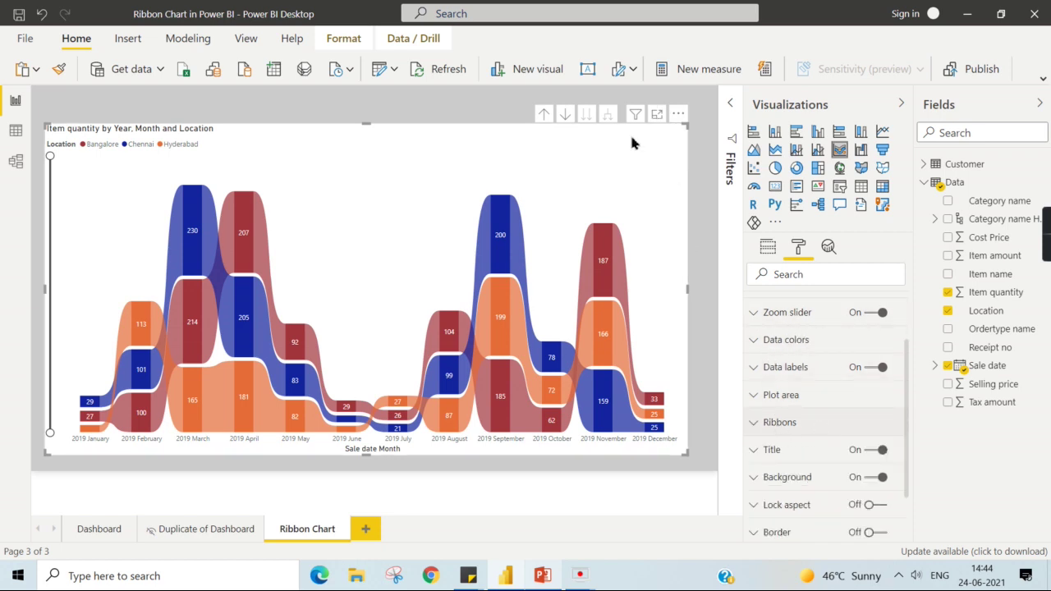
left_click(710, 217)
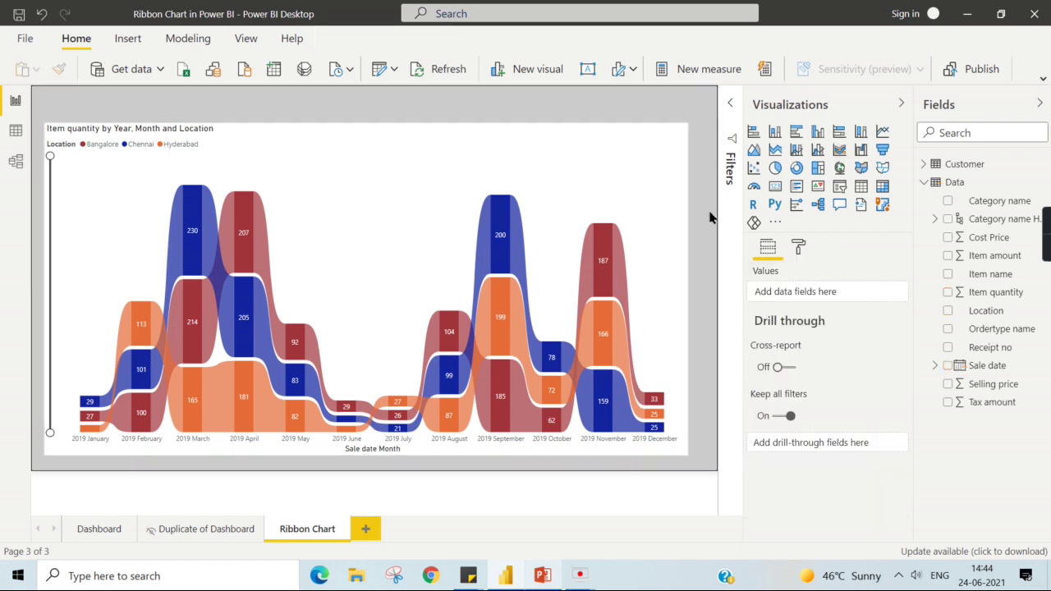